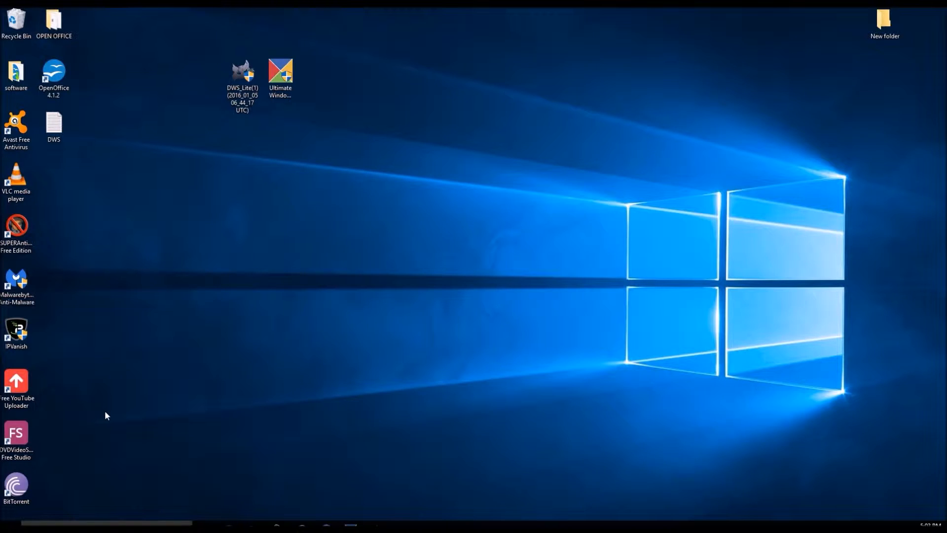
Set the Windows accent color to the neutral gray at the end of the palette's first row in the personalization settings
{"action": "right_click", "coordinate": [215, 271]}
{"action": "right_click", "coordinate": [385, 166]}
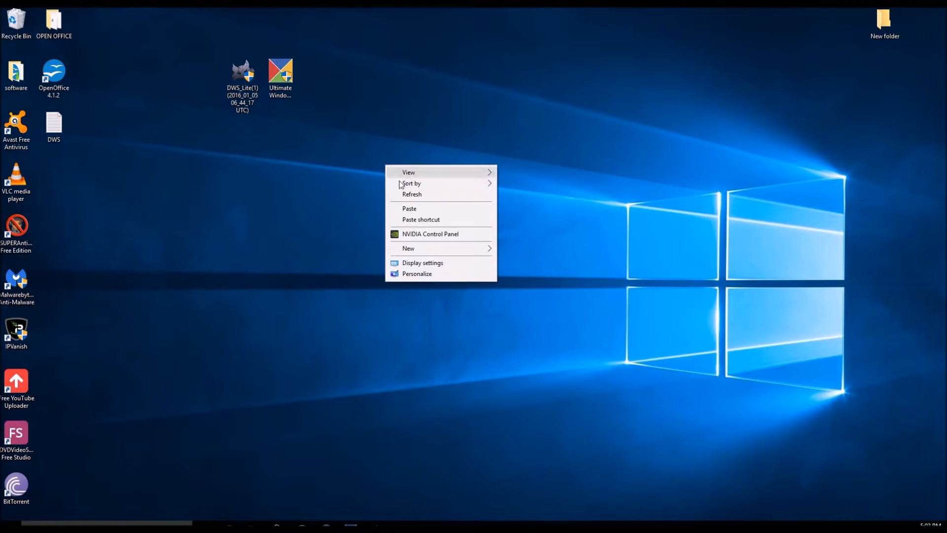
{"action": "left_click", "coordinate": [428, 275]}
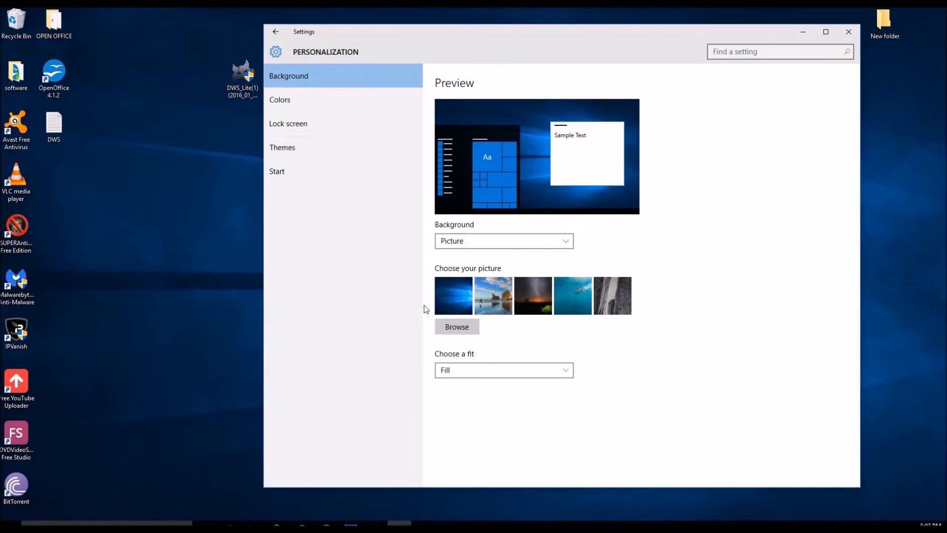
{"action": "left_click", "coordinate": [295, 128]}
{"action": "left_click", "coordinate": [286, 168]}
{"action": "left_click", "coordinate": [288, 104]}
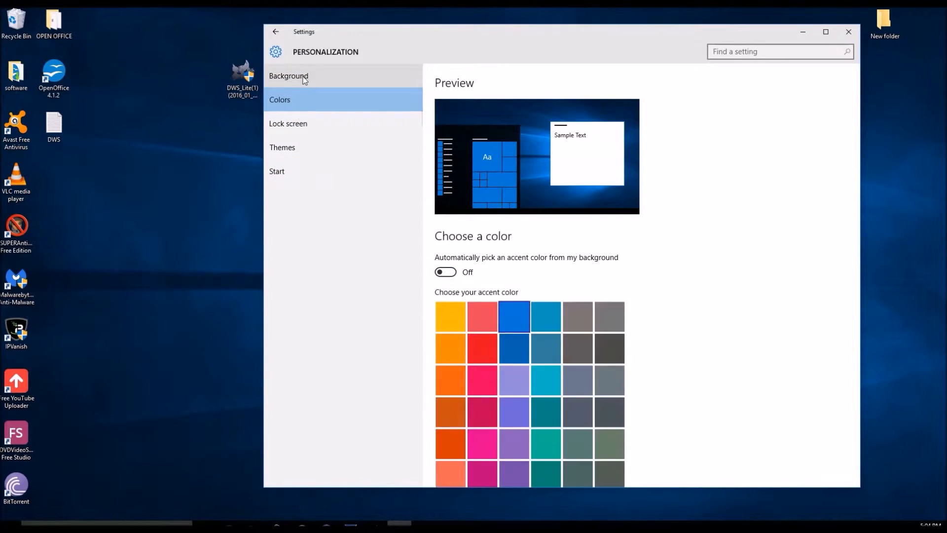
{"action": "left_click", "coordinate": [303, 76]}
{"action": "left_click", "coordinate": [299, 93]}
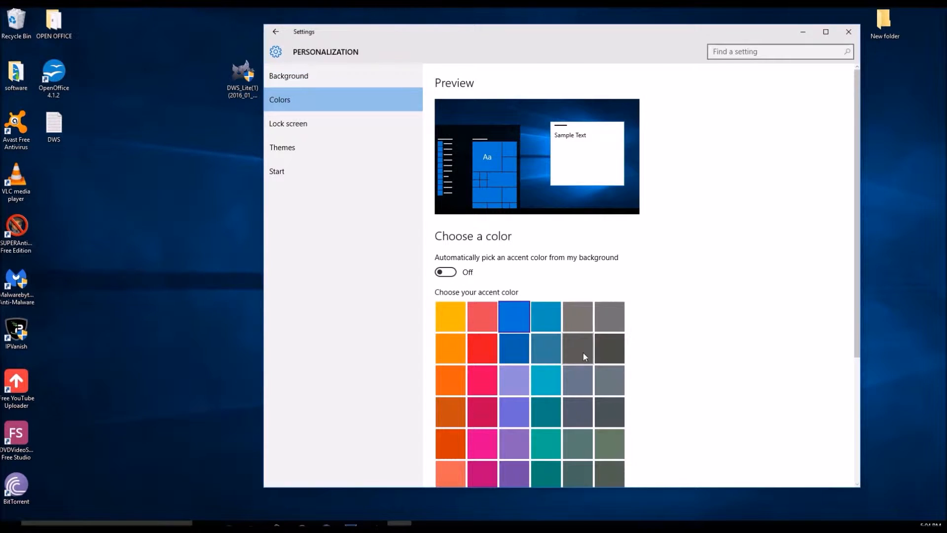
{"action": "scroll", "coordinate": [568, 342], "scroll_direction": "down", "scroll_amount": 5}
{"action": "scroll", "coordinate": [569, 340], "scroll_direction": "up", "scroll_amount": 3}
{"action": "left_click", "coordinate": [602, 319]}
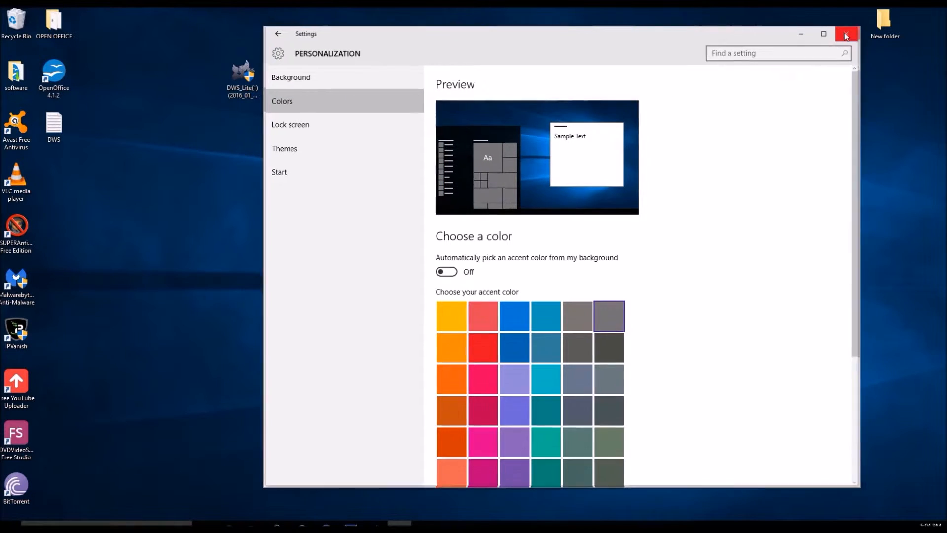
{"action": "left_click", "coordinate": [848, 32]}
Open the advanced system settings from This PC's properties, leaving only System Properties on the desktop
{"action": "right_click", "coordinate": [479, 251]}
{"action": "left_click", "coordinate": [10, 524]}
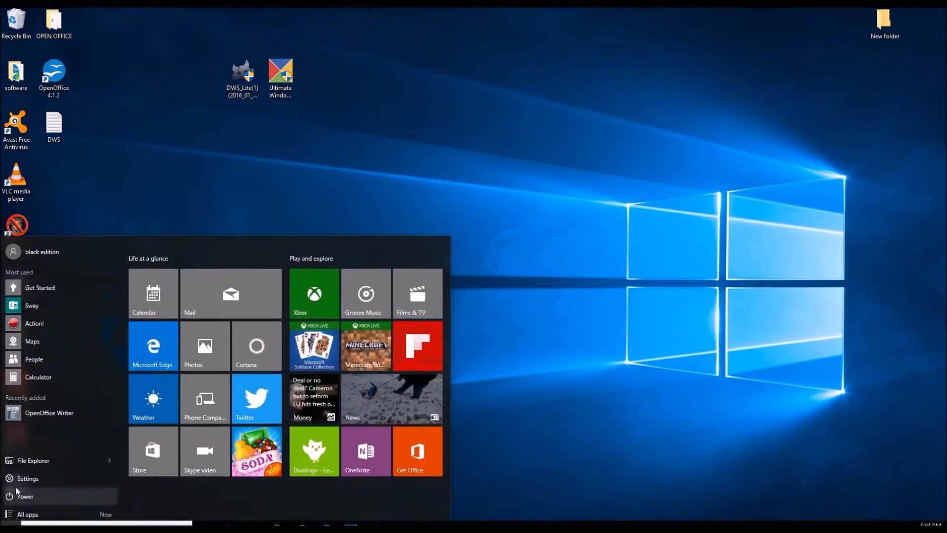
{"action": "right_click", "coordinate": [40, 453]}
{"action": "left_click", "coordinate": [21, 456]}
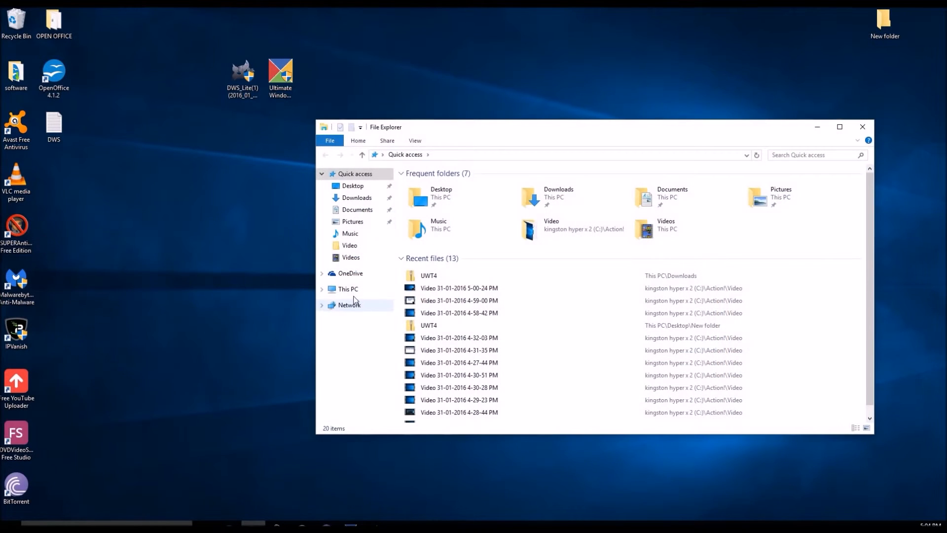
{"action": "right_click", "coordinate": [339, 293]}
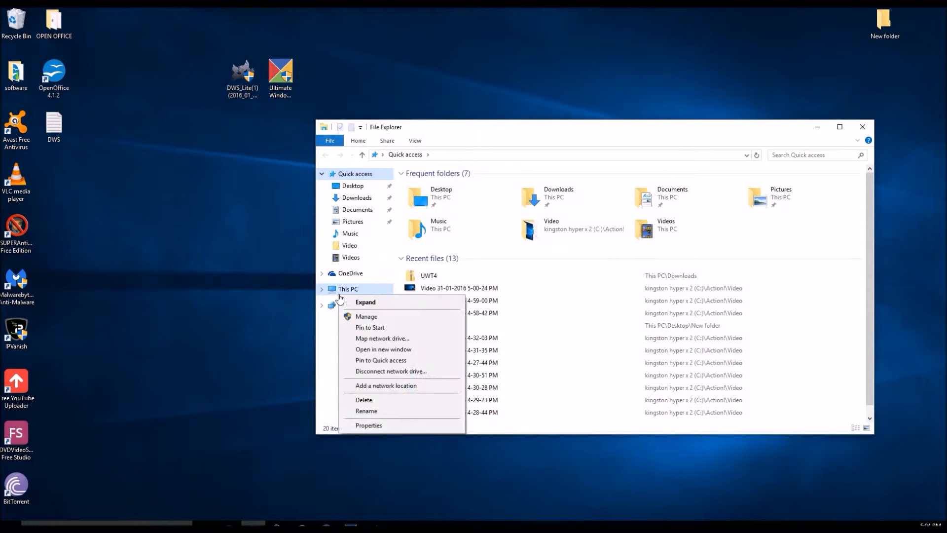
{"action": "left_click", "coordinate": [369, 425]}
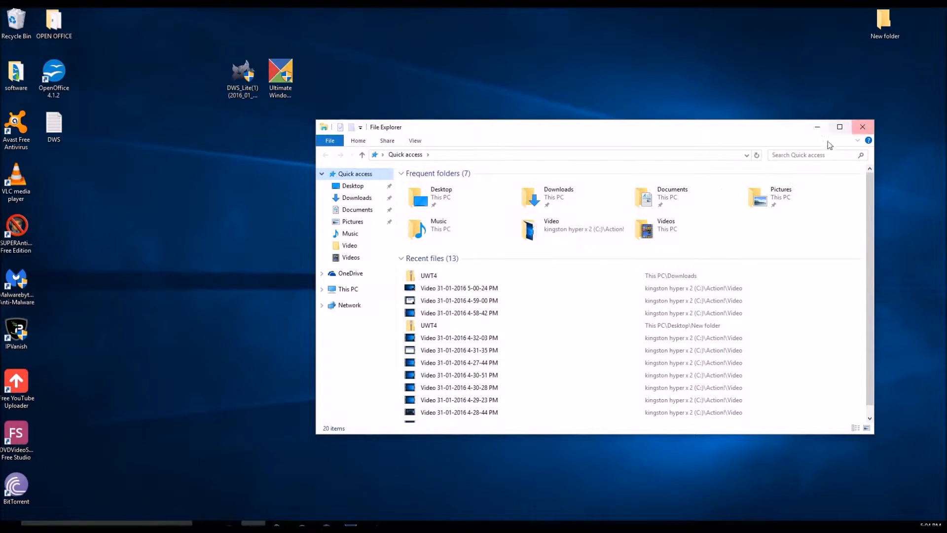
{"action": "left_click", "coordinate": [863, 127]}
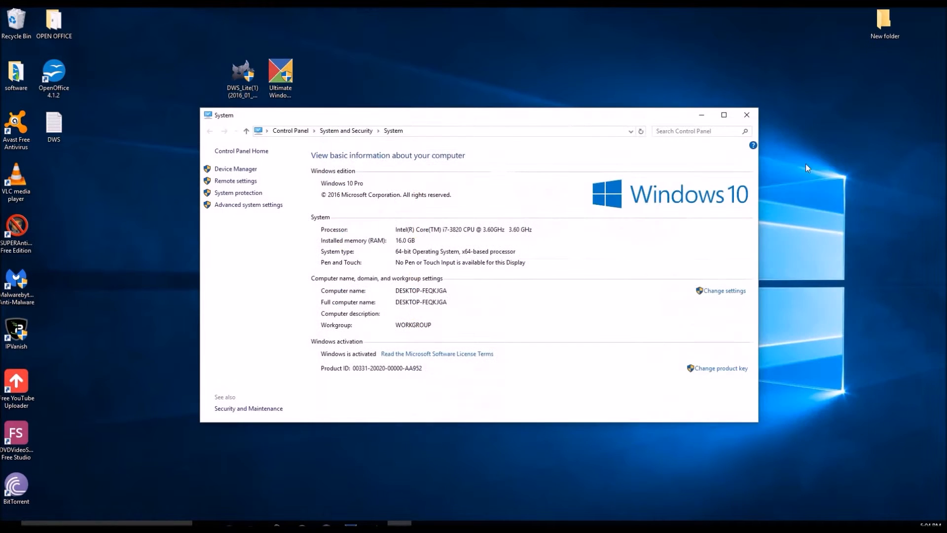
{"action": "left_click", "coordinate": [251, 204]}
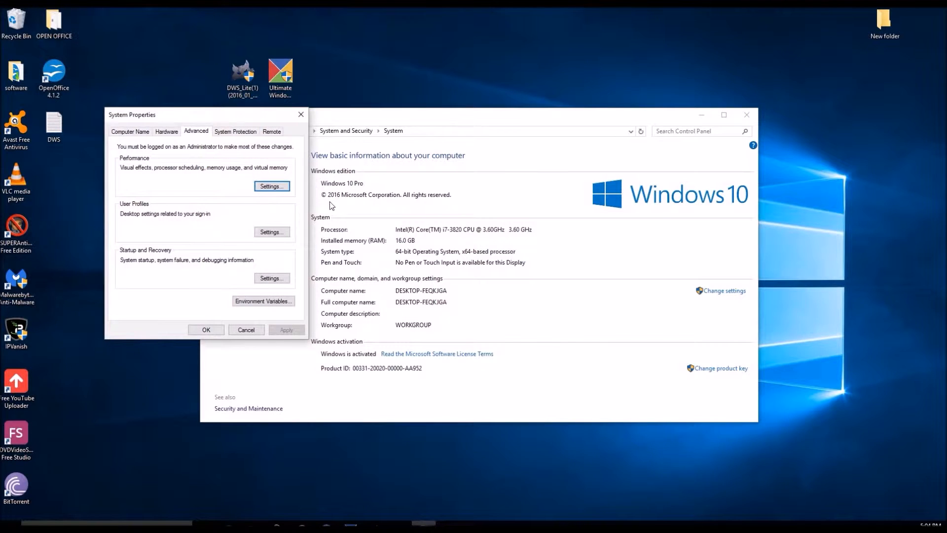
{"action": "left_click", "coordinate": [701, 115]}
Turn on system protection for the kingston hyper x 2 (C:) system drive and increase its maximum disk space usage
{"action": "left_click", "coordinate": [224, 131]}
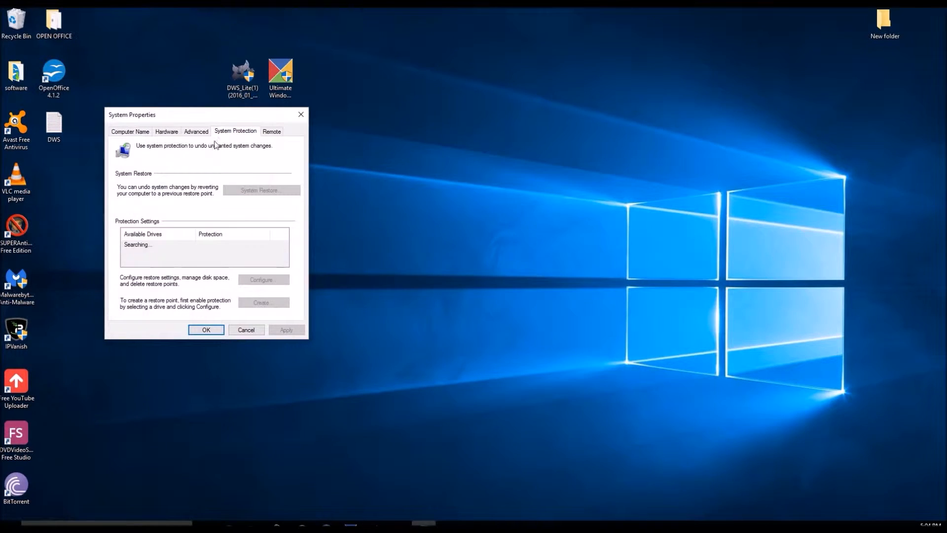
{"action": "left_click", "coordinate": [219, 245]}
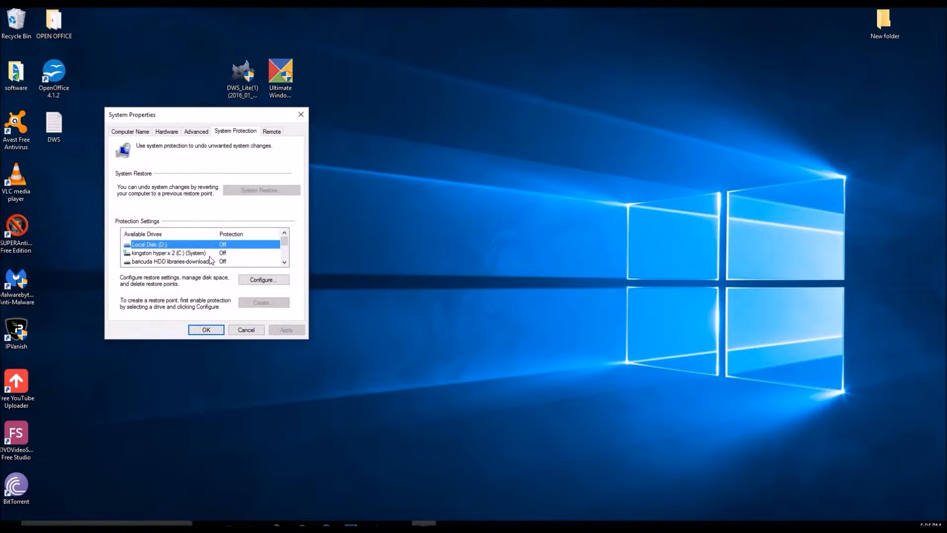
{"action": "left_click", "coordinate": [209, 254]}
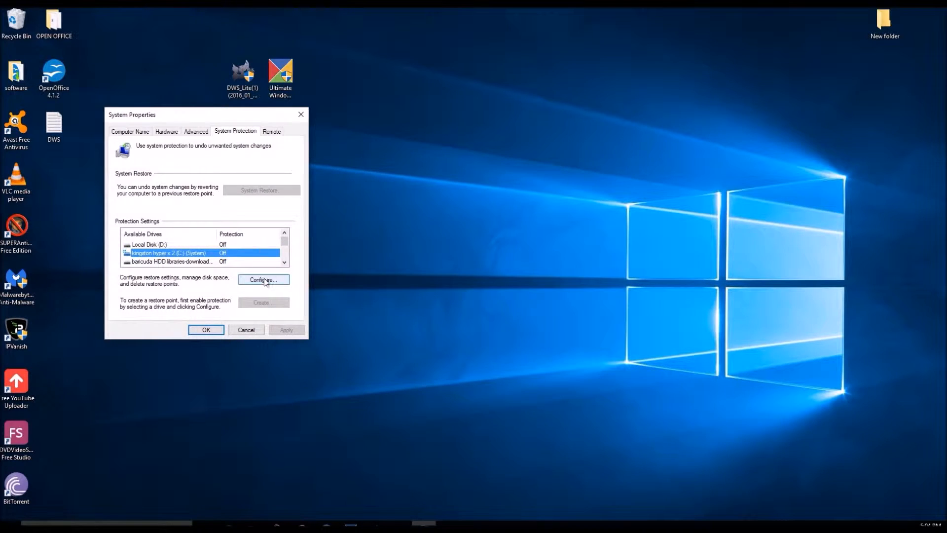
{"action": "left_click", "coordinate": [264, 278]}
{"action": "left_click", "coordinate": [204, 187]}
{"action": "left_click_drag", "start_coordinate": [195, 289], "coordinate": [200, 288]}
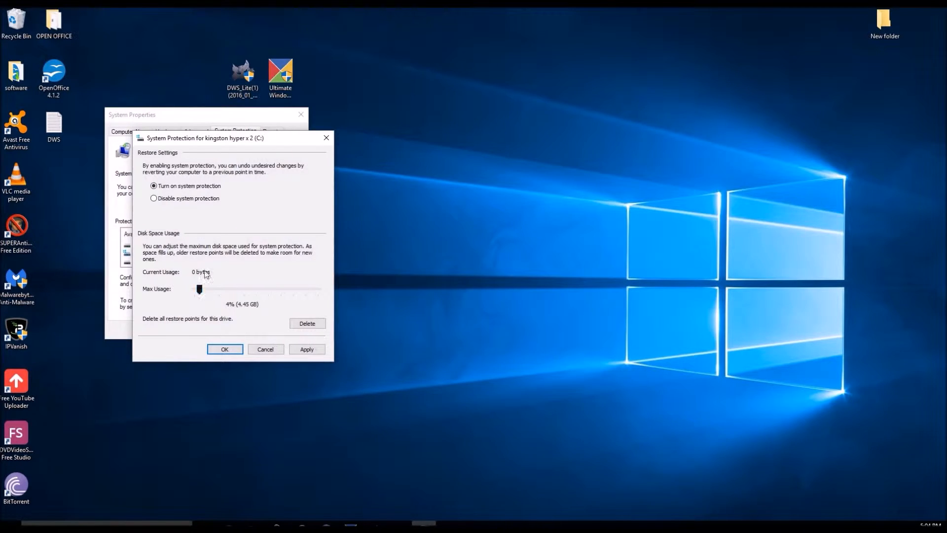
{"action": "left_click_drag", "start_coordinate": [220, 140], "coordinate": [511, 168]}
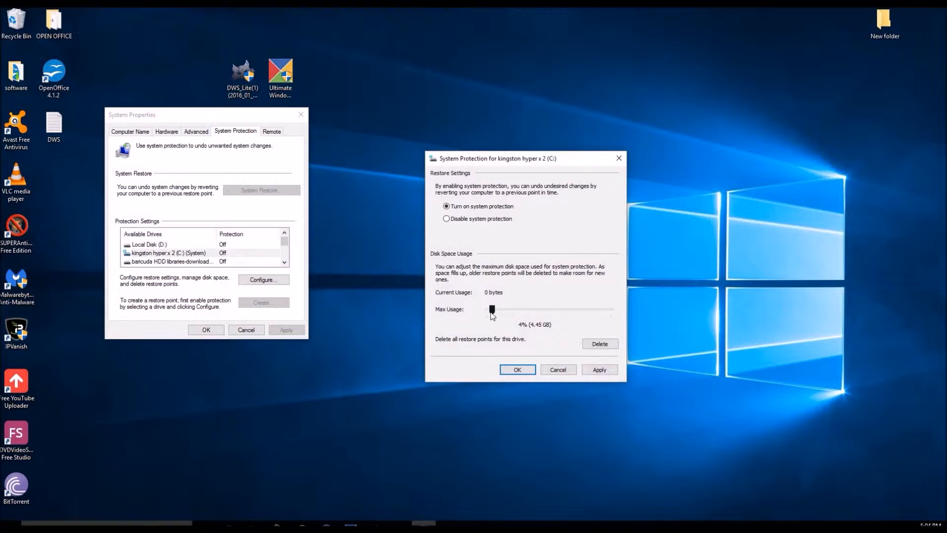
{"action": "left_click_drag", "start_coordinate": [491, 312], "coordinate": [498, 312]}
{"action": "left_click", "coordinate": [597, 371]}
{"action": "left_click", "coordinate": [509, 370]}
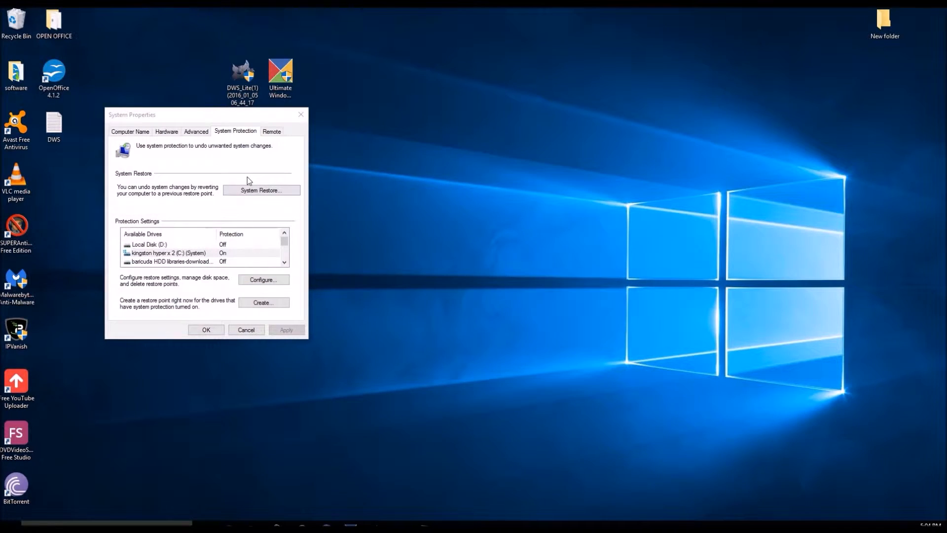
Disable Remote Assistance connections to this computer and apply the change
{"action": "left_click", "coordinate": [276, 133]}
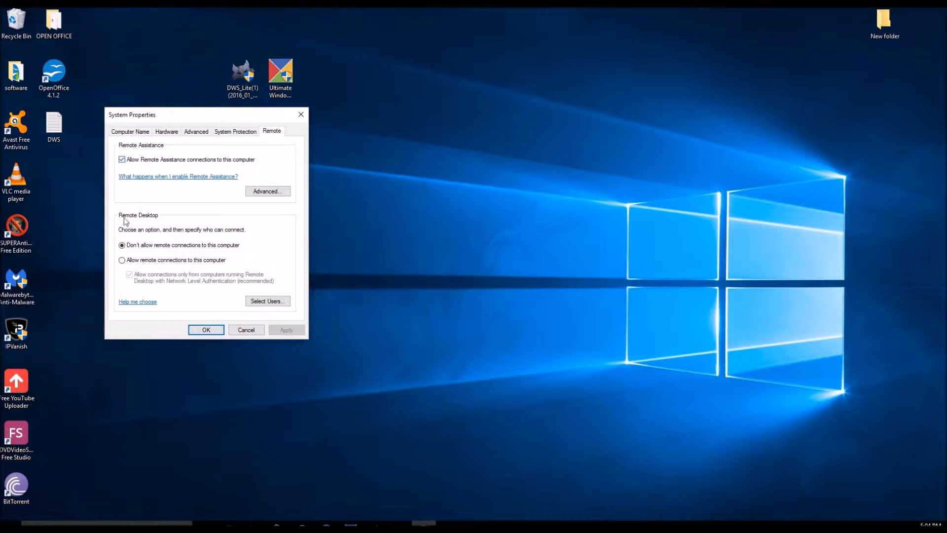
{"action": "left_click", "coordinate": [123, 160]}
{"action": "left_click", "coordinate": [122, 159]}
{"action": "left_click", "coordinate": [284, 333]}
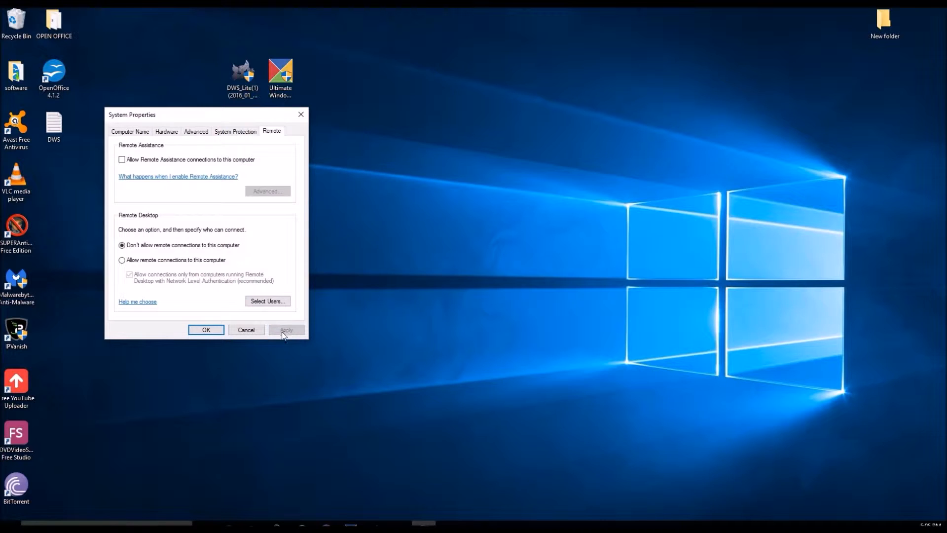
Set the performance visual effects to Adjust for best appearance and close System Properties
{"action": "left_click", "coordinate": [195, 131]}
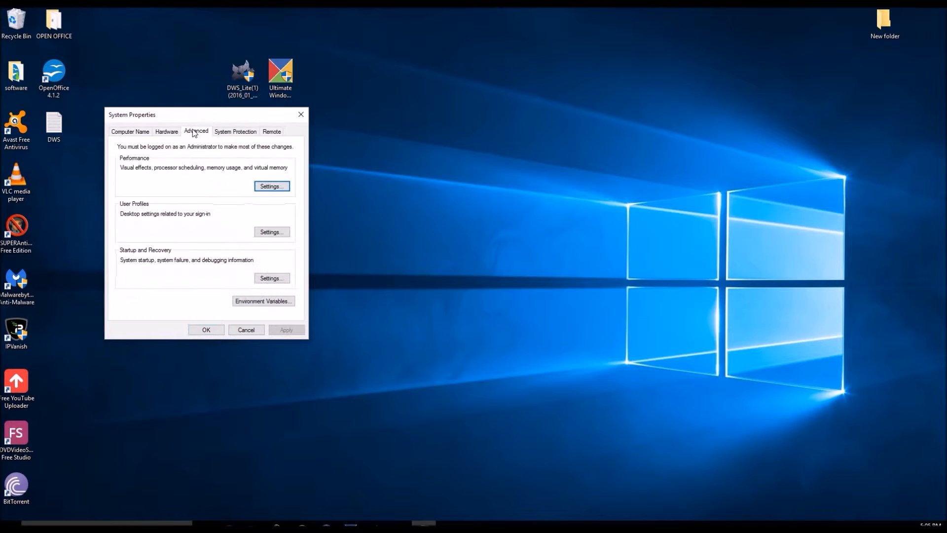
{"action": "left_click", "coordinate": [271, 186]}
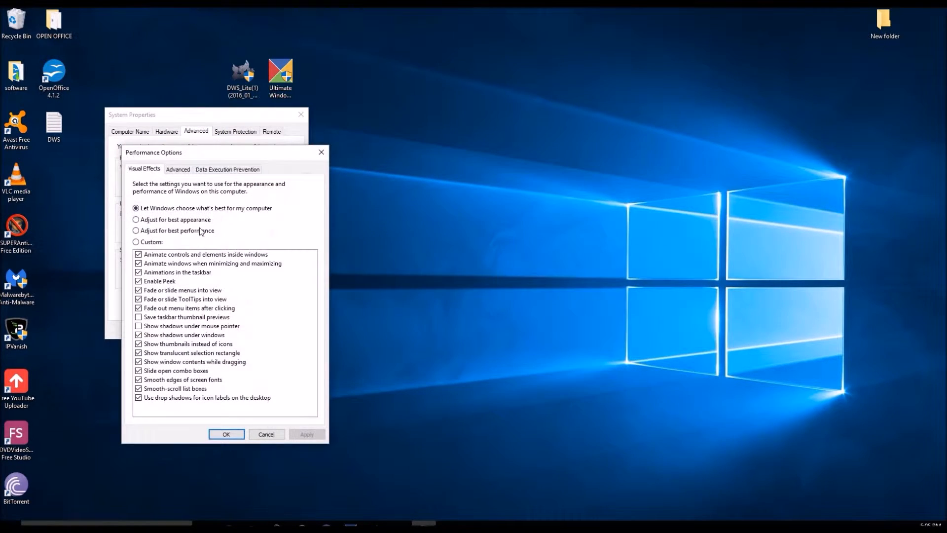
{"action": "left_click", "coordinate": [183, 170]}
{"action": "left_click", "coordinate": [145, 170]}
{"action": "left_click", "coordinate": [174, 220]}
{"action": "left_click", "coordinate": [303, 435]}
{"action": "left_click", "coordinate": [268, 437]}
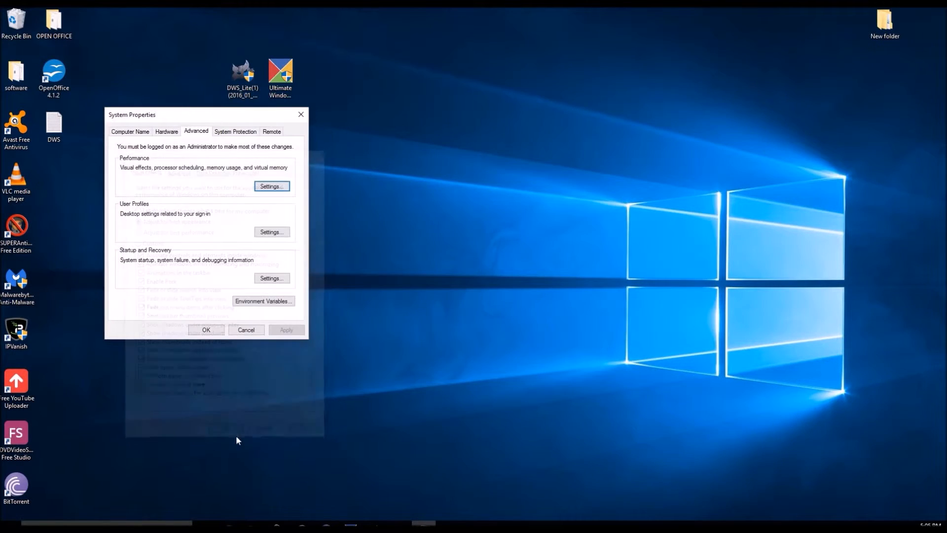
{"action": "left_click", "coordinate": [172, 133]}
{"action": "left_click", "coordinate": [197, 131]}
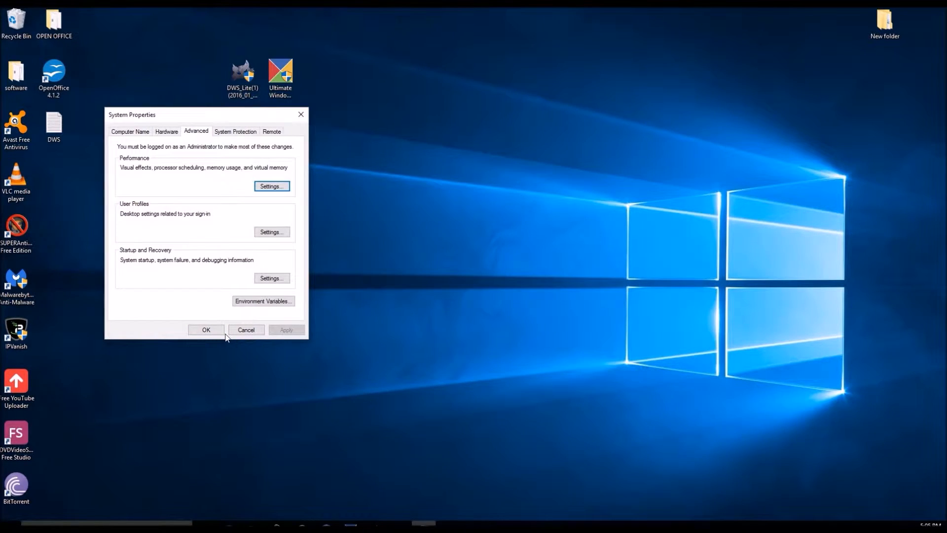
{"action": "left_click", "coordinate": [206, 331]}
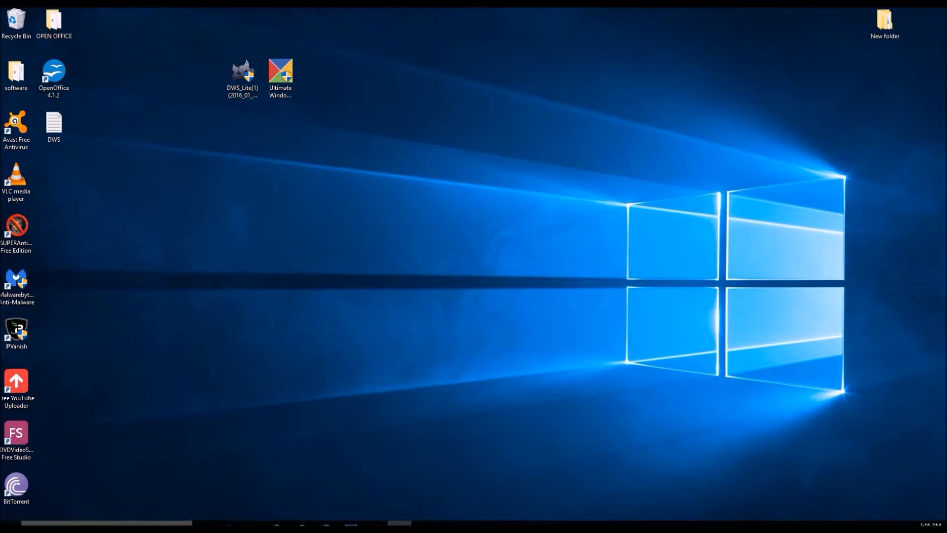
Search Windows for "file", open the Storage settings and review the drives and default save locations
{"action": "left_click", "coordinate": [99, 524]}
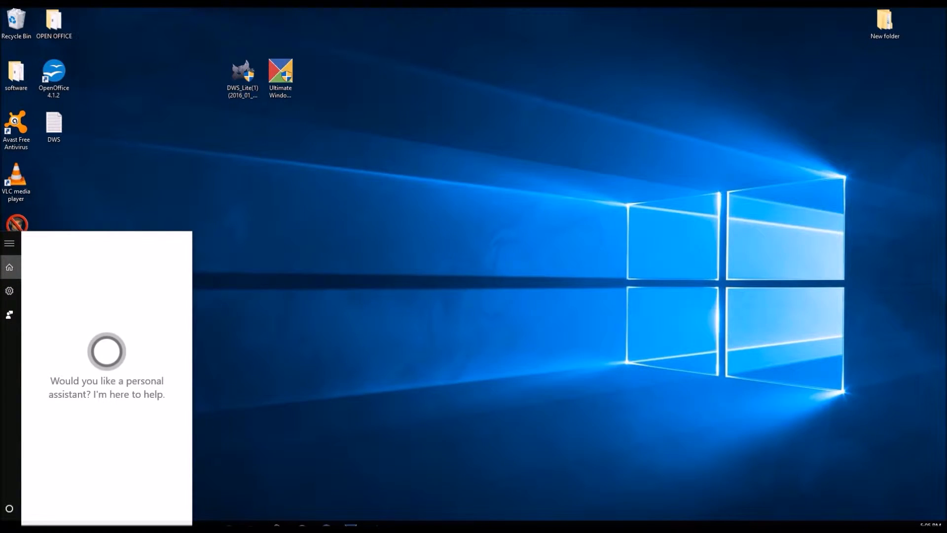
{"action": "type", "text": "file"}
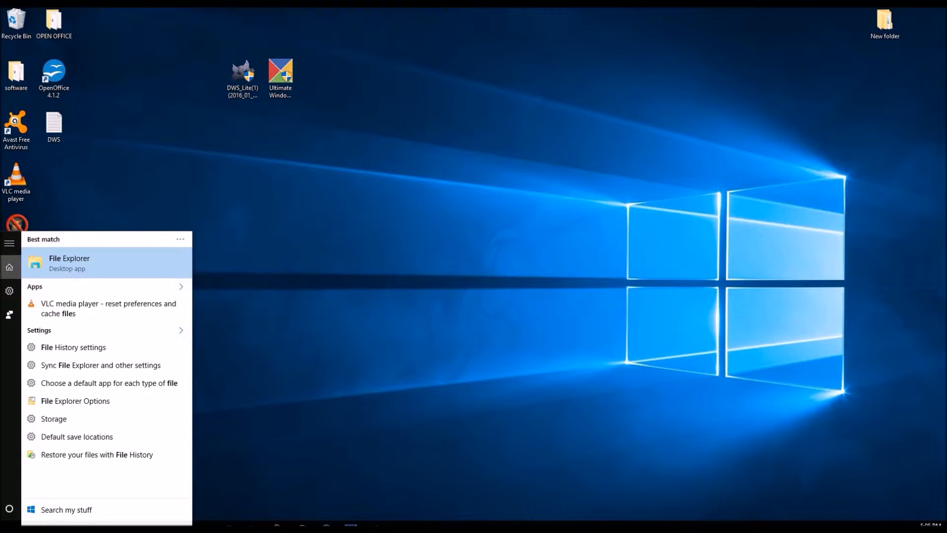
{"action": "left_click", "coordinate": [59, 421]}
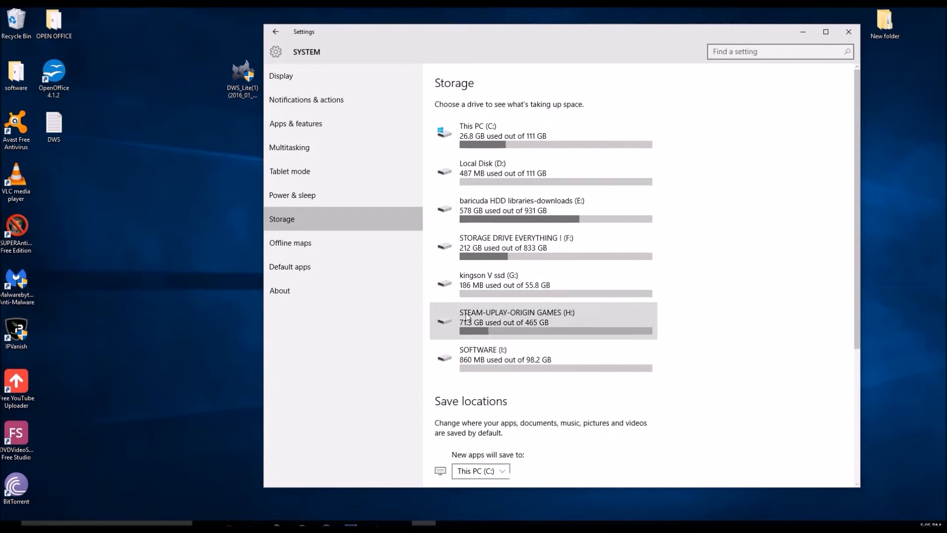
{"action": "scroll", "coordinate": [620, 310], "scroll_direction": "down", "scroll_amount": 4}
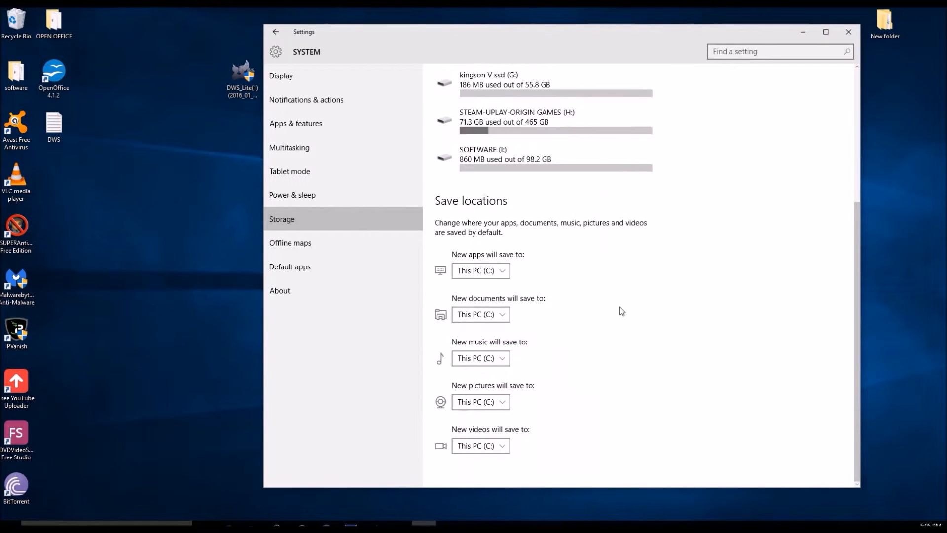
{"action": "scroll", "coordinate": [619, 311], "scroll_direction": "up", "scroll_amount": 5}
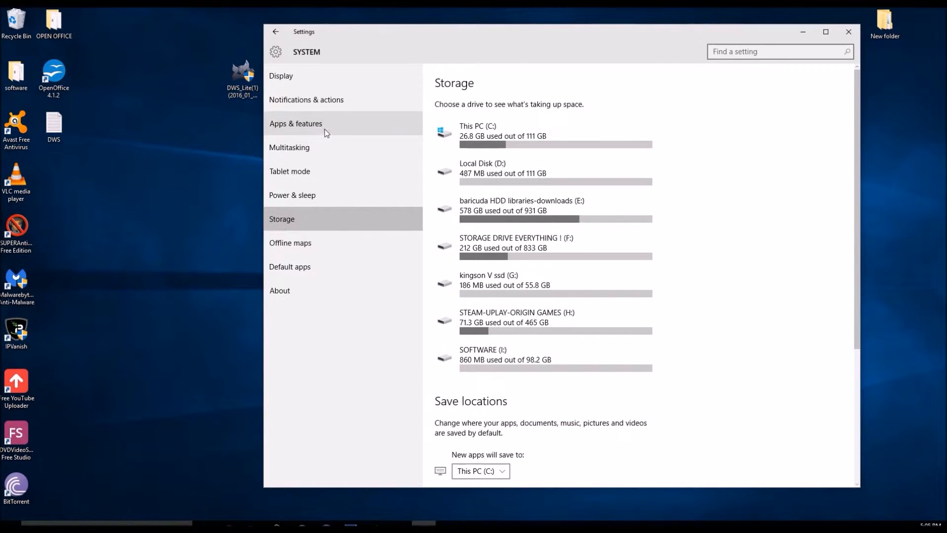
Open the Backup page in Update & security and look at File History's additional and advanced settings
{"action": "left_click", "coordinate": [276, 32]}
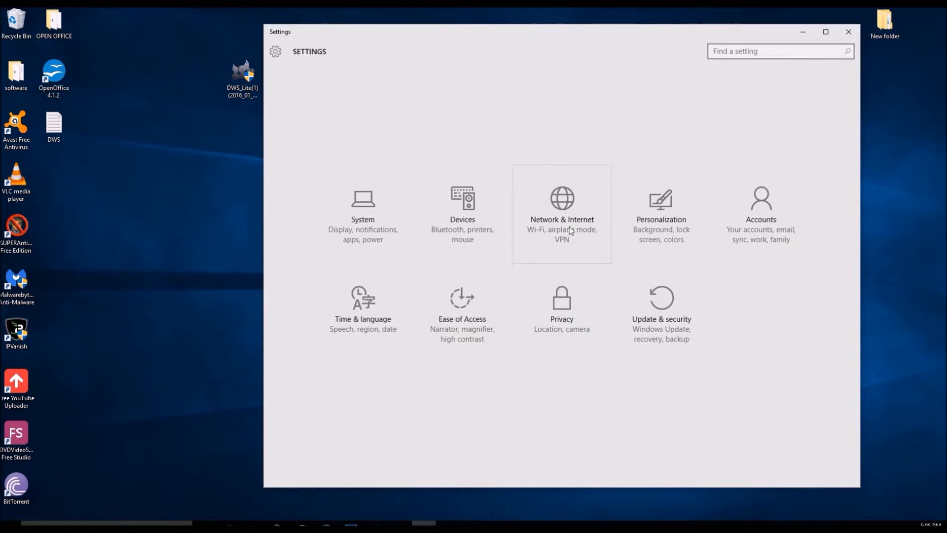
{"action": "left_click", "coordinate": [650, 299]}
{"action": "left_click", "coordinate": [310, 130]}
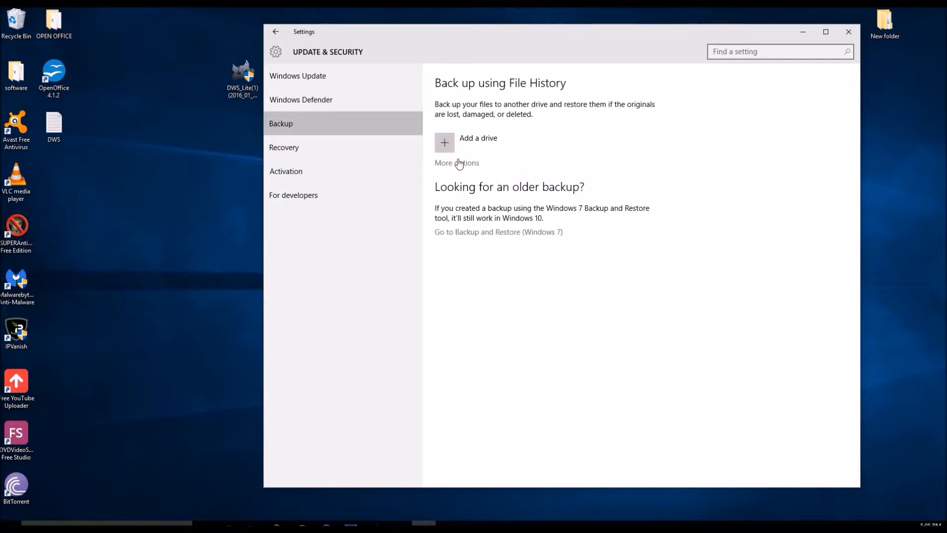
{"action": "left_click", "coordinate": [458, 164]}
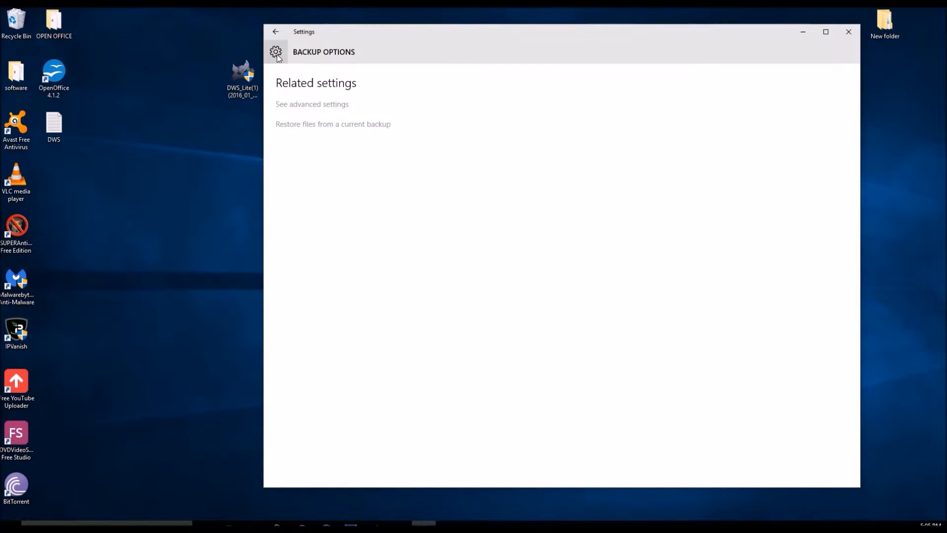
{"action": "left_click", "coordinate": [310, 111]}
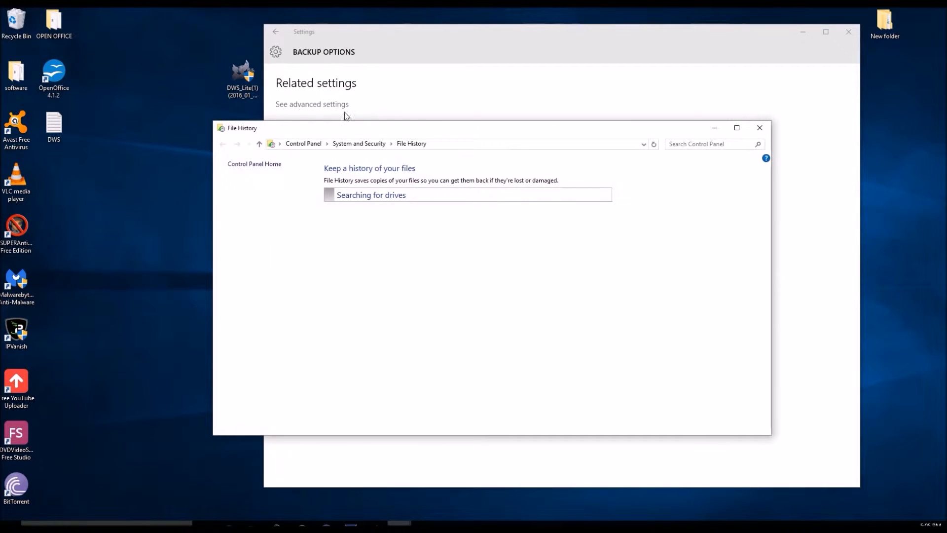
{"action": "left_click", "coordinate": [755, 127]}
{"action": "left_click", "coordinate": [274, 32]}
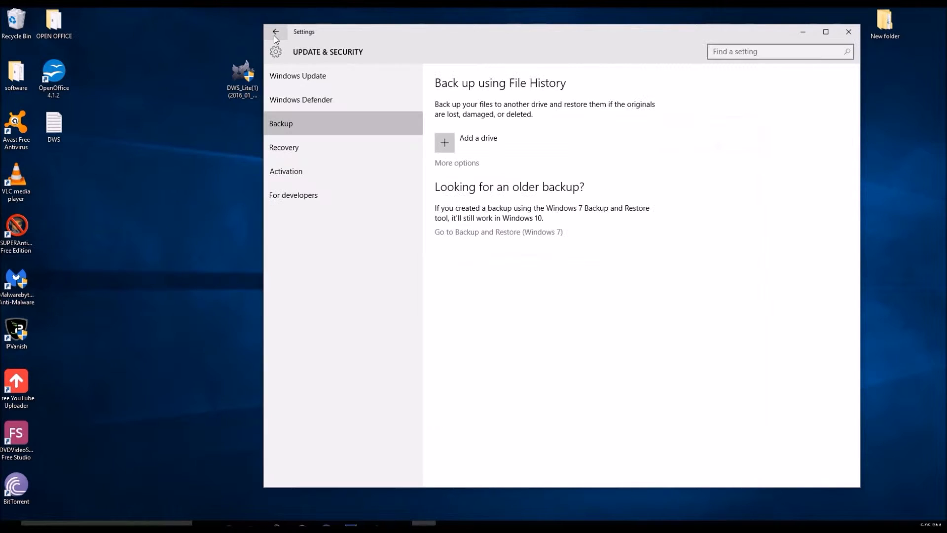
Add the kingson V ssd (G:) drive for File History and set files to back up every 10 minutes
{"action": "left_click", "coordinate": [464, 145]}
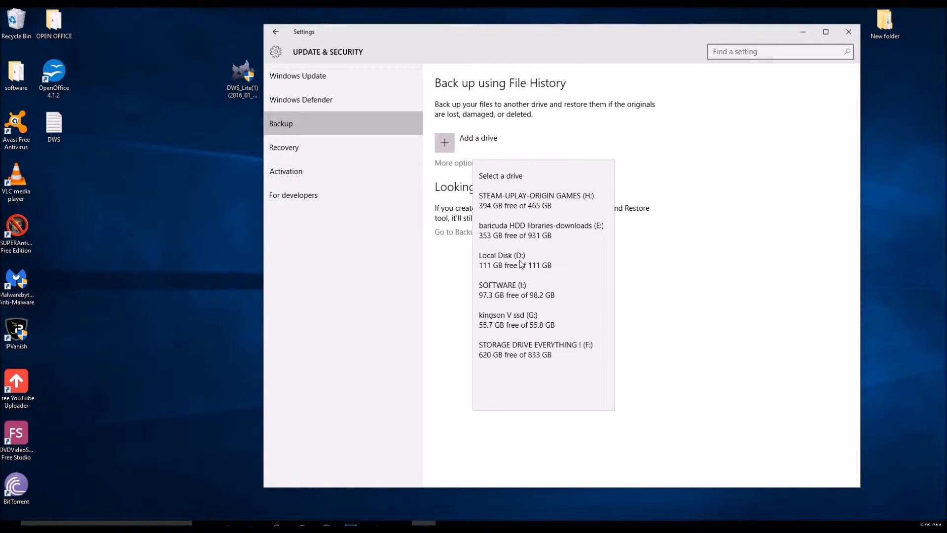
{"action": "left_click", "coordinate": [516, 326]}
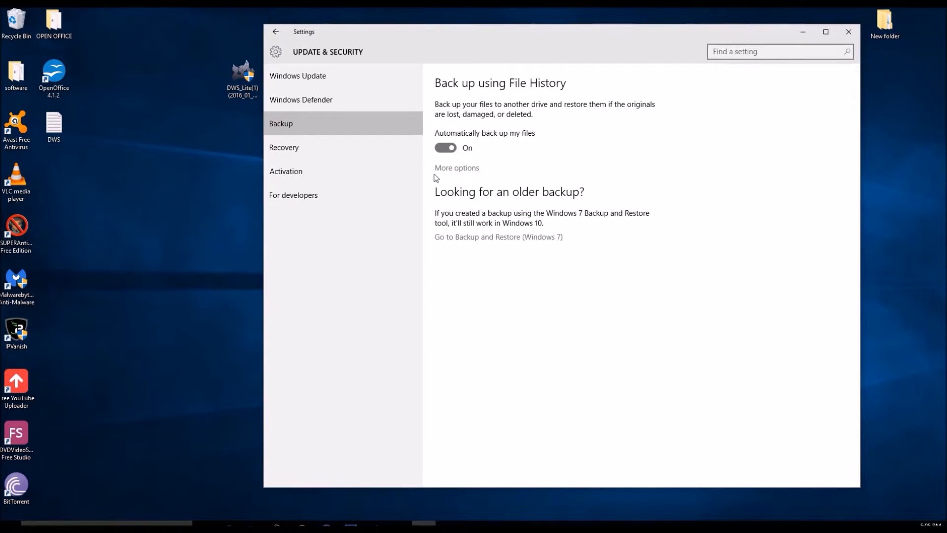
{"action": "left_click", "coordinate": [457, 168]}
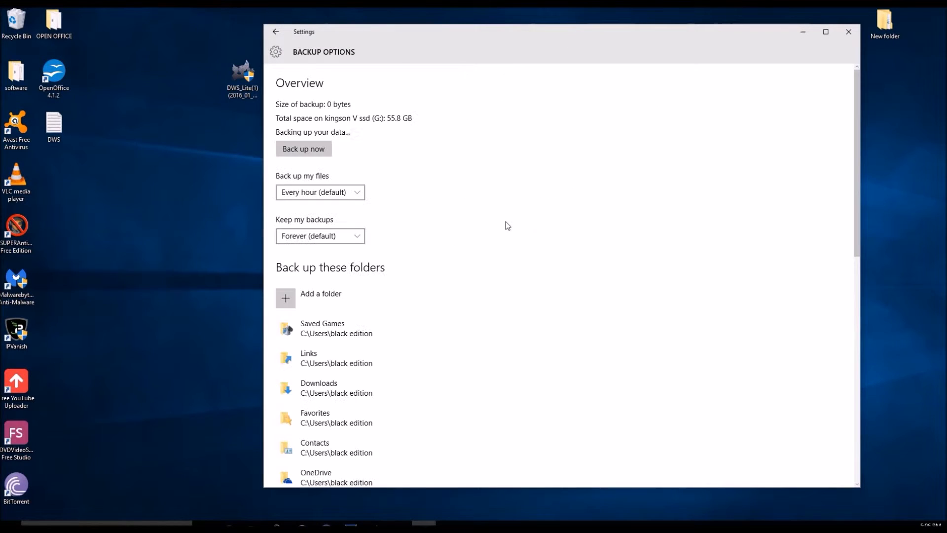
{"action": "left_click", "coordinate": [345, 192]}
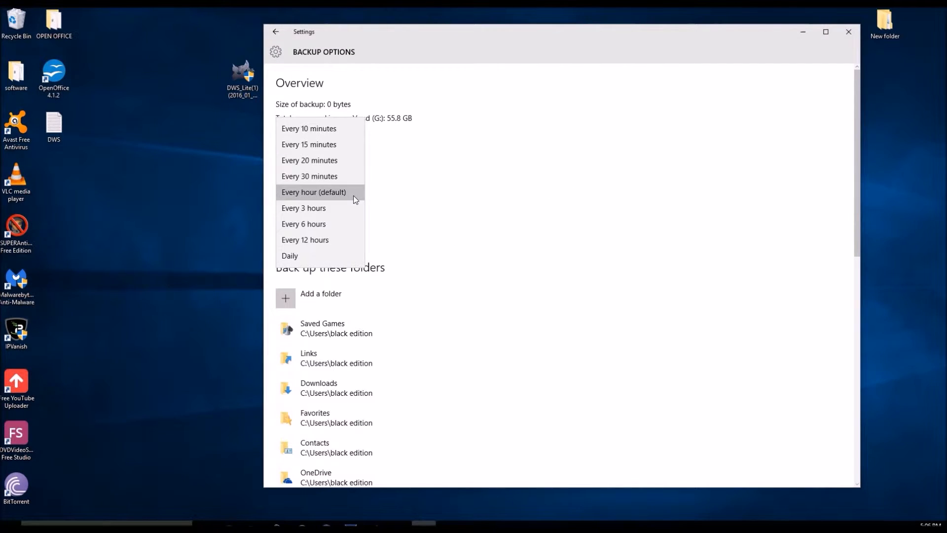
{"action": "left_click", "coordinate": [320, 129]}
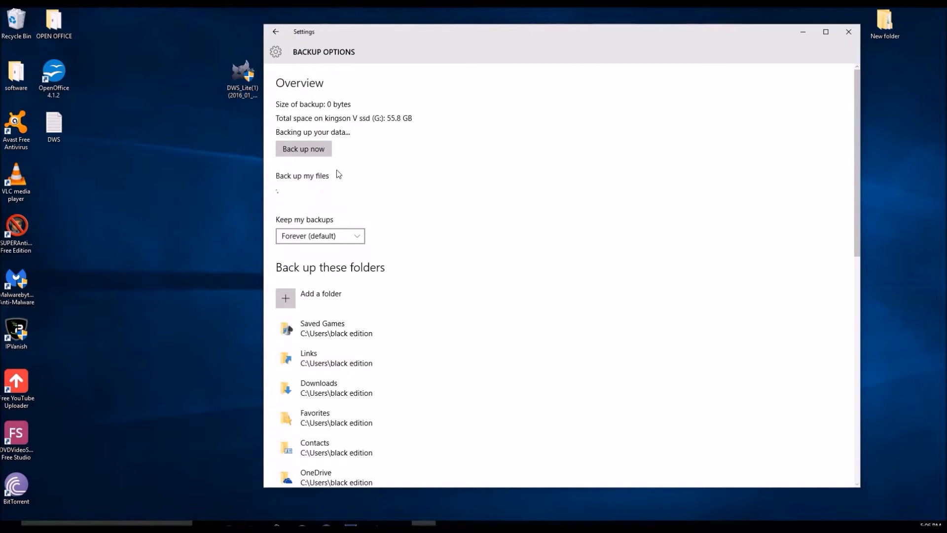
Review the backup retention setting and the lists of included and excluded folders, and close Settings
{"action": "left_click", "coordinate": [341, 241]}
{"action": "left_click", "coordinate": [341, 242]}
{"action": "left_click", "coordinate": [341, 242]}
{"action": "left_click", "coordinate": [341, 242]}
{"action": "scroll", "coordinate": [365, 345], "scroll_direction": "down", "scroll_amount": 5}
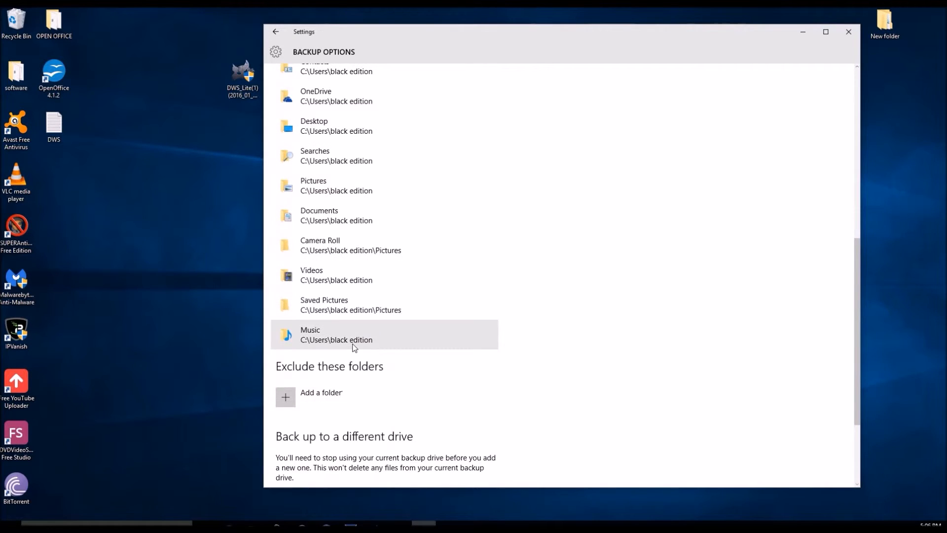
{"action": "scroll", "coordinate": [345, 335], "scroll_direction": "up", "scroll_amount": 6}
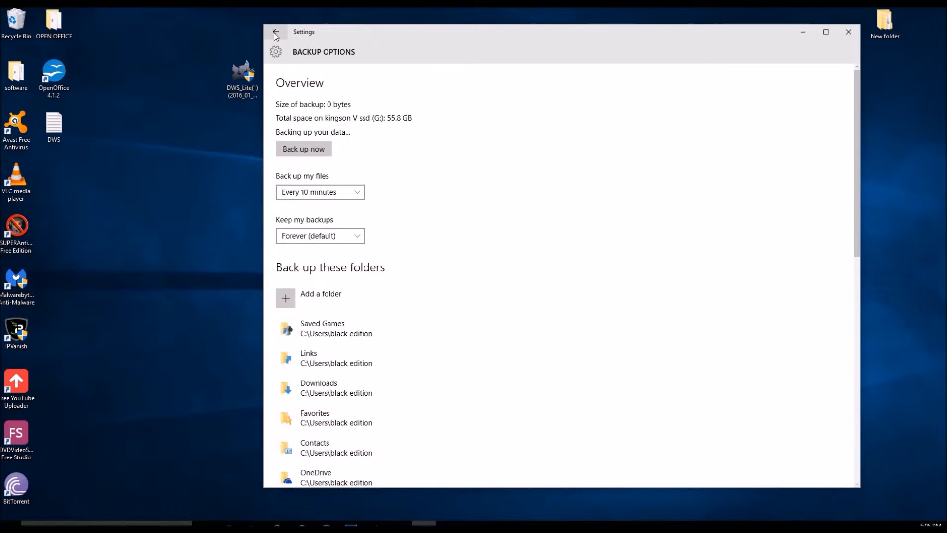
{"action": "left_click", "coordinate": [275, 33]}
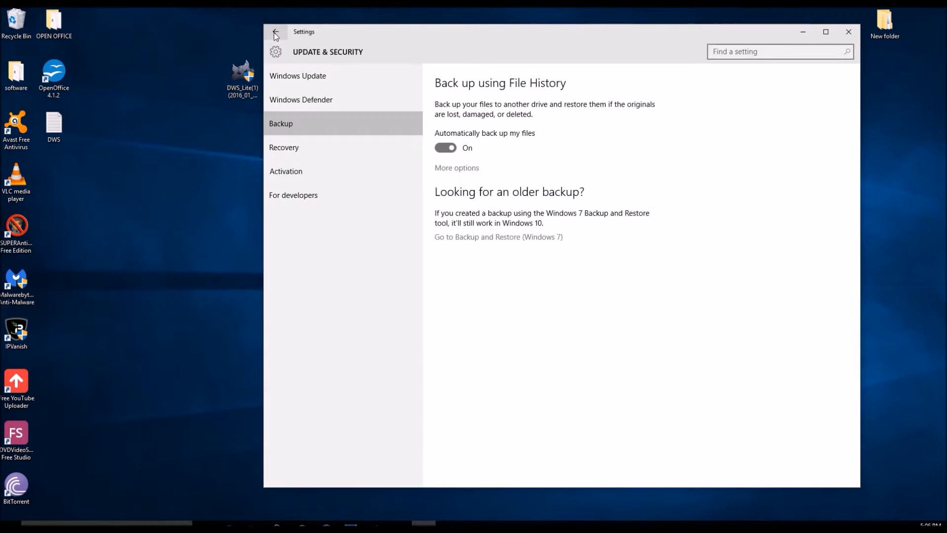
{"action": "left_click", "coordinate": [848, 32]}
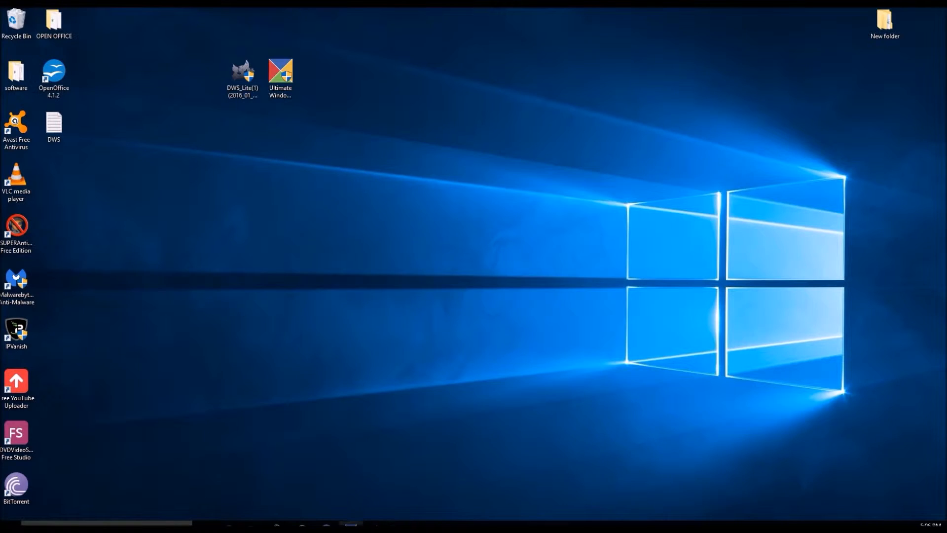
Switch to Ultimate Windows Tweaker and review its Customization and User Accounts tweaks
{"action": "left_click", "coordinate": [351, 525]}
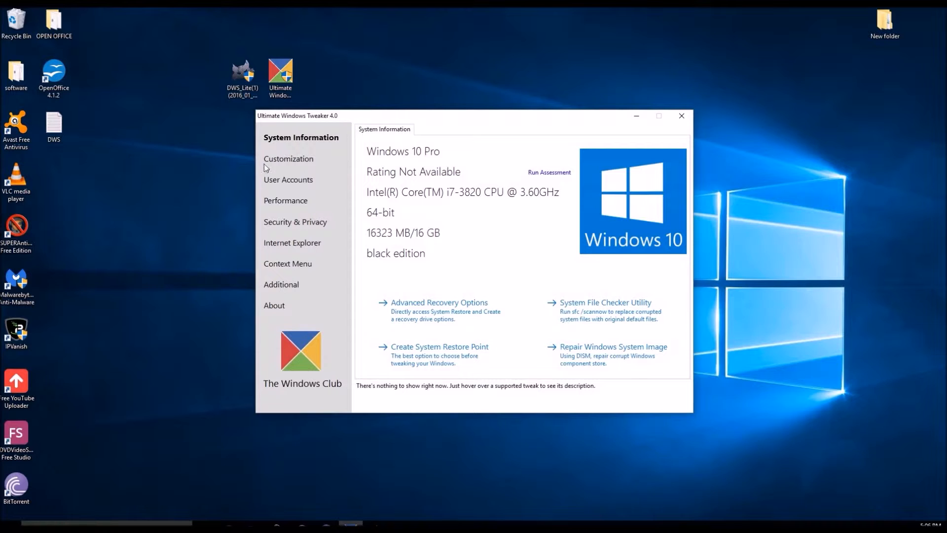
{"action": "left_click", "coordinate": [292, 163]}
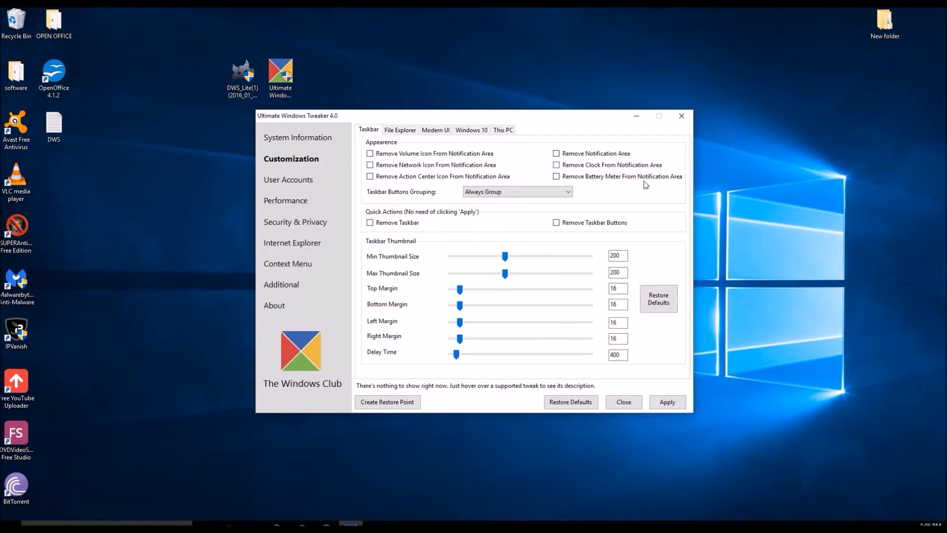
{"action": "left_click", "coordinate": [400, 130]}
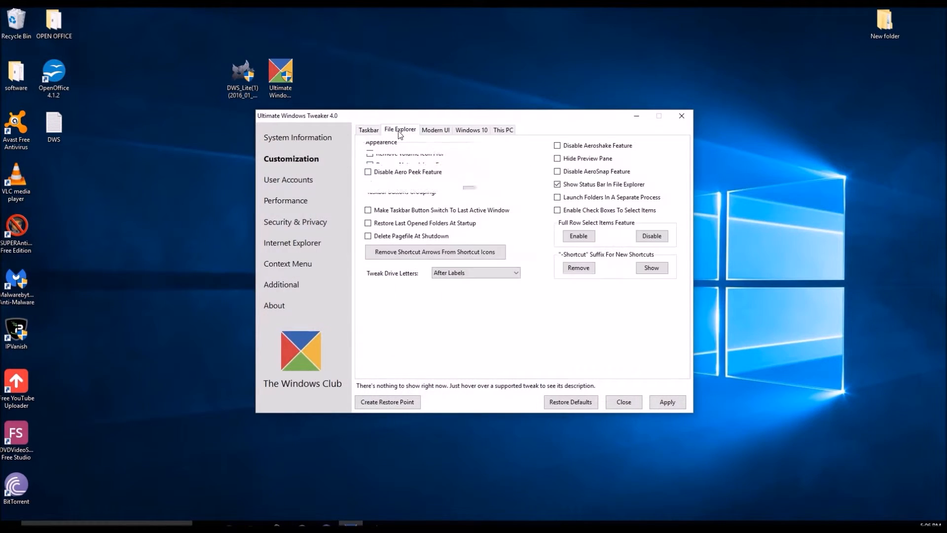
{"action": "left_click", "coordinate": [436, 130]}
{"action": "left_click", "coordinate": [484, 131]}
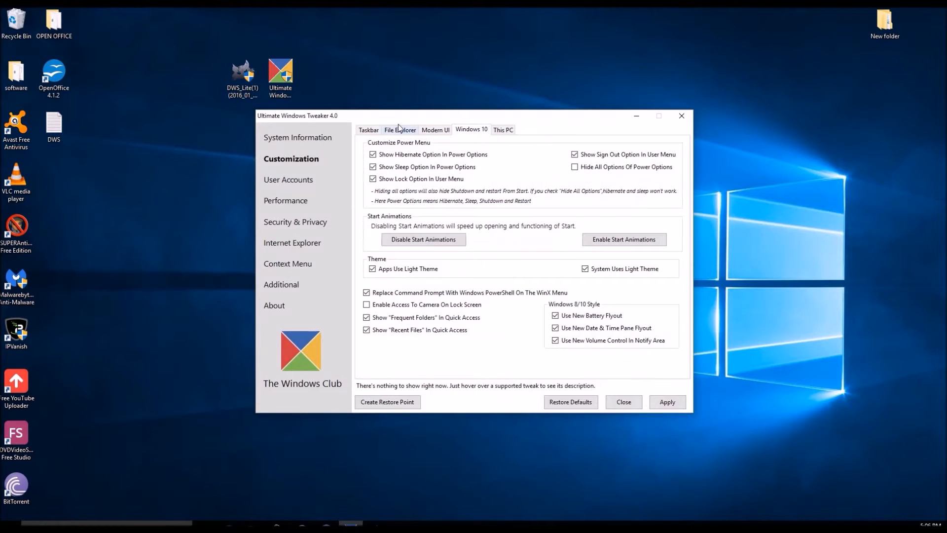
{"action": "left_click", "coordinate": [369, 130]}
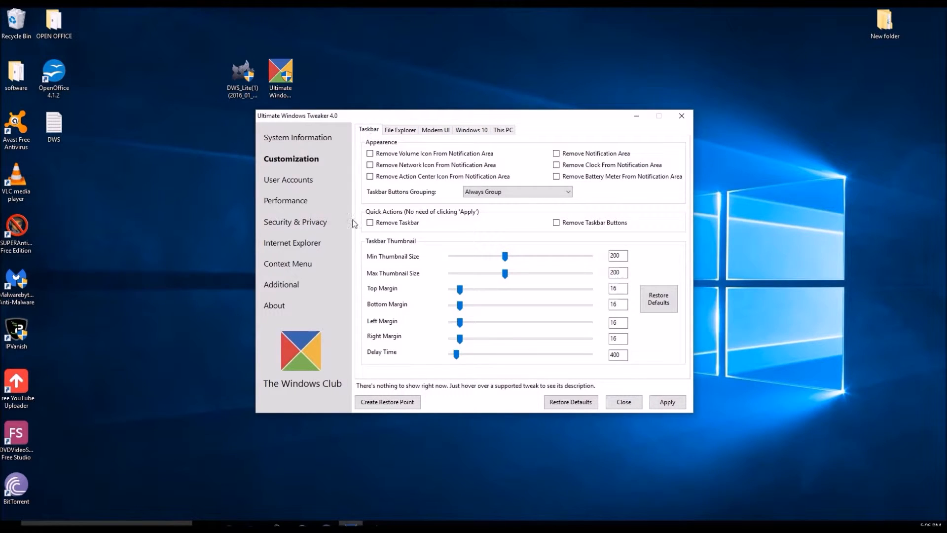
{"action": "left_click", "coordinate": [289, 181]}
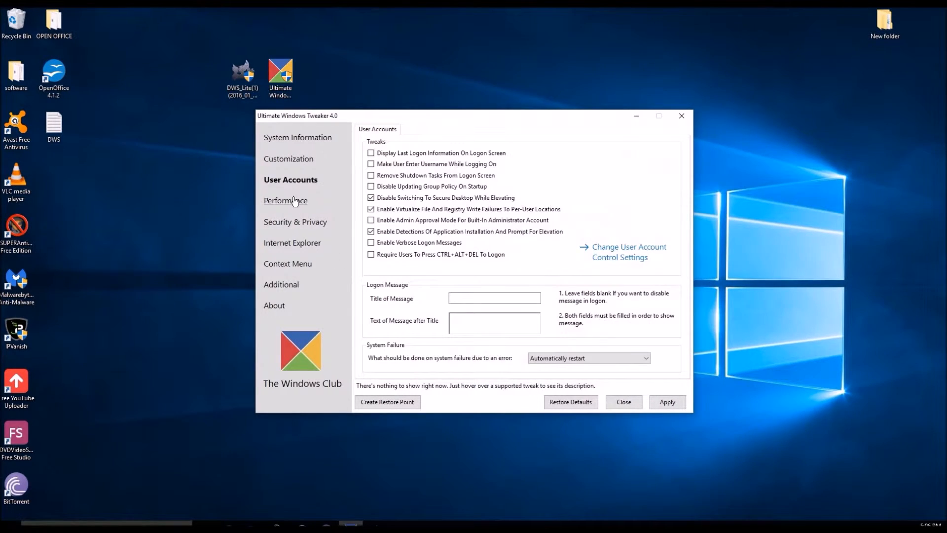
Set the service-end wait to 2026 ms and the non-responding application wait to 516 ms, and disable the Tablet Input and Printer Spooling services
{"action": "left_click", "coordinate": [291, 202]}
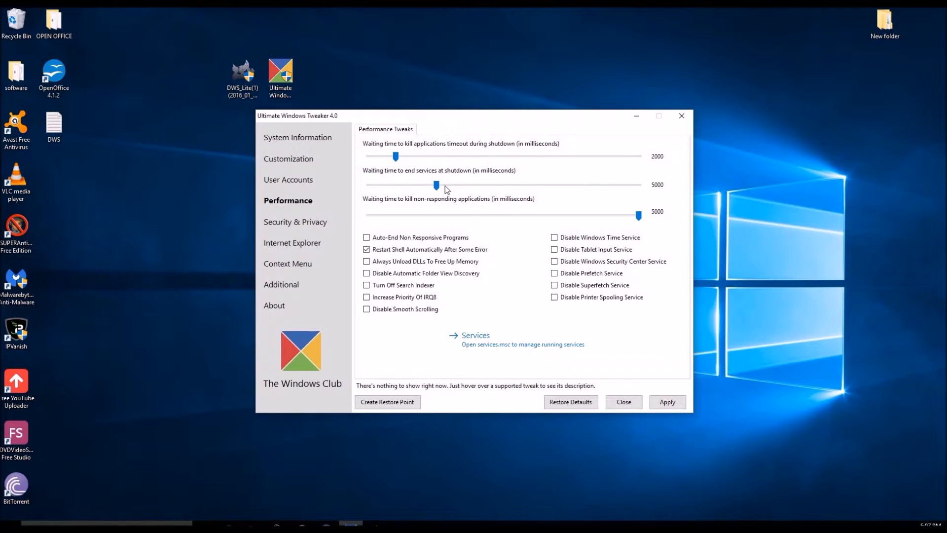
{"action": "left_click_drag", "start_coordinate": [436, 186], "coordinate": [396, 193]}
{"action": "left_click_drag", "start_coordinate": [395, 185], "coordinate": [396, 185]}
{"action": "left_click_drag", "start_coordinate": [637, 217], "coordinate": [391, 227]}
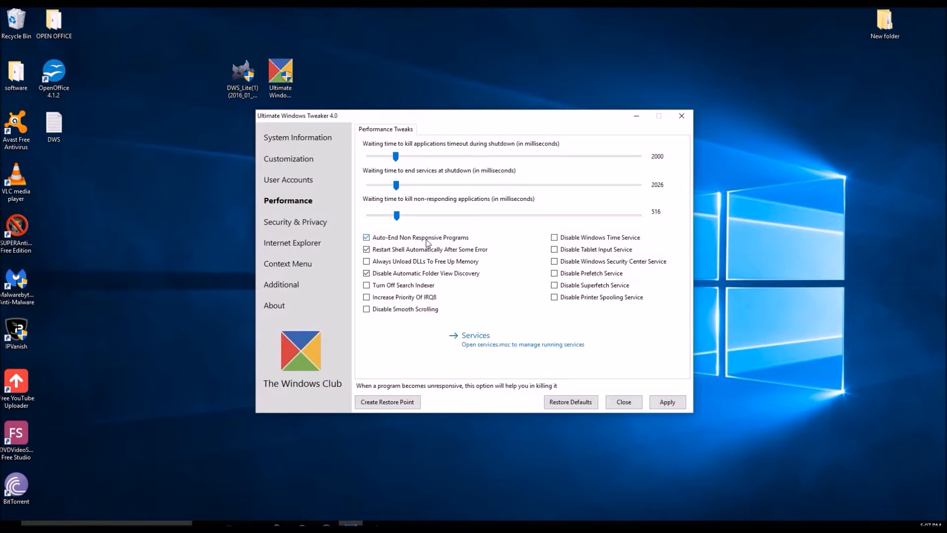
{"action": "left_click", "coordinate": [602, 251]}
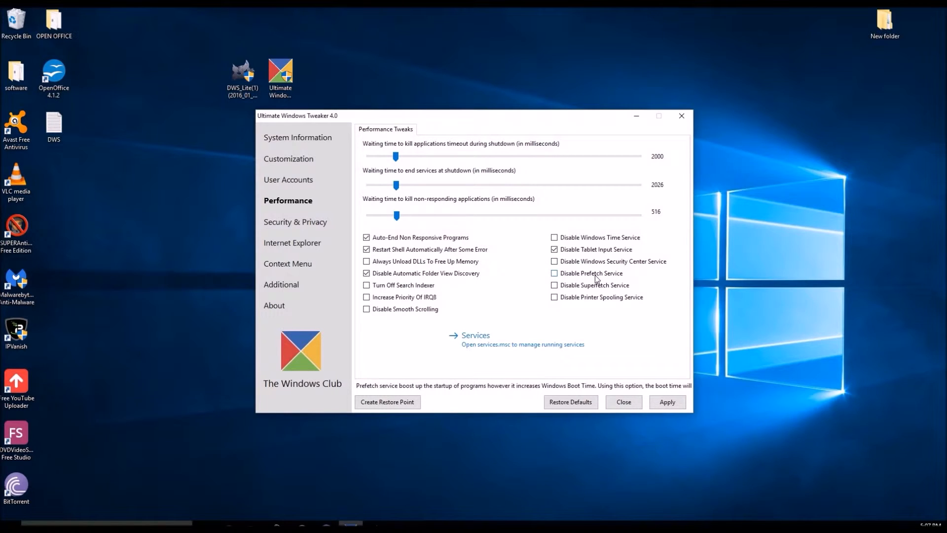
{"action": "left_click", "coordinate": [591, 299]}
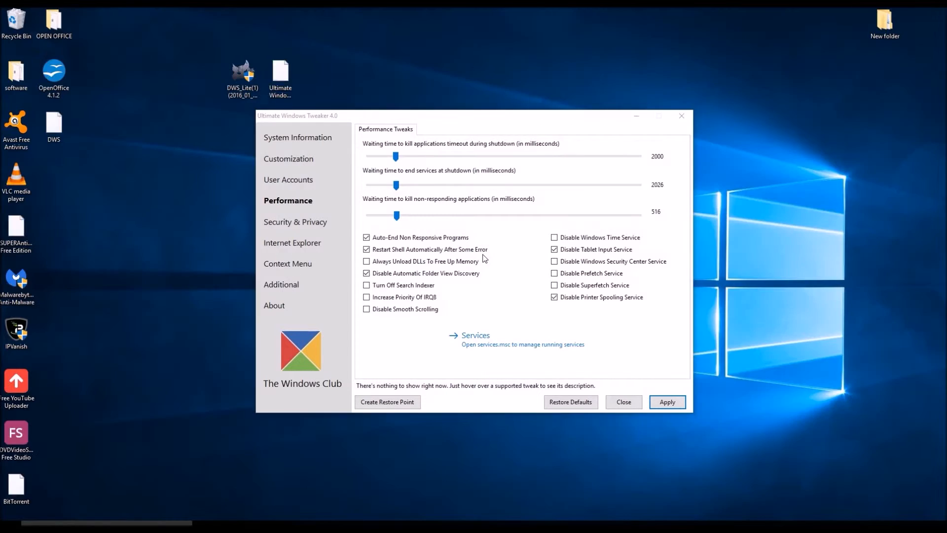
In the privacy tweaks, disable Telemetry, Biometrics, the Advertising ID, Handwriting Data Sharing, Taskbar Bing Web Search and Cortana
{"action": "left_click", "coordinate": [307, 226]}
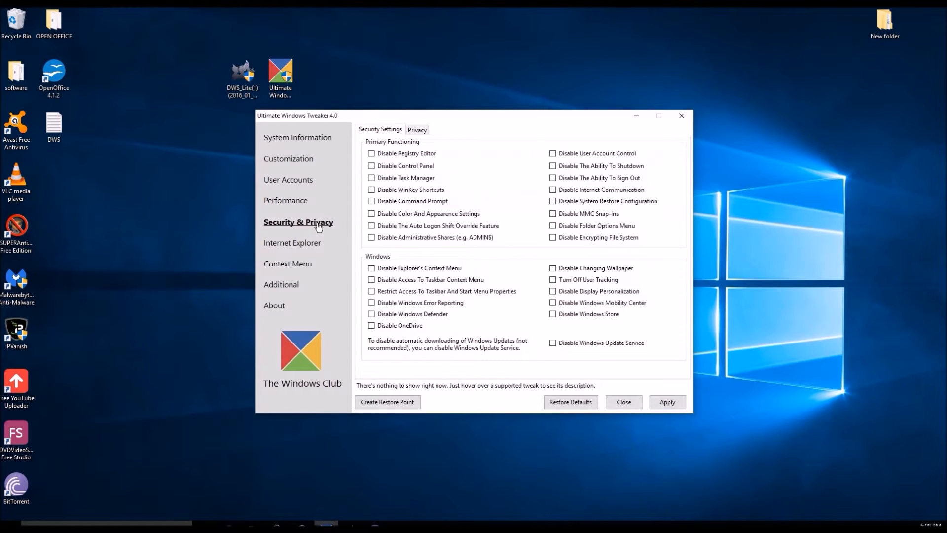
{"action": "left_click", "coordinate": [418, 131]}
{"action": "left_click", "coordinate": [398, 145]}
{"action": "left_click", "coordinate": [394, 166]}
{"action": "left_click", "coordinate": [393, 181]}
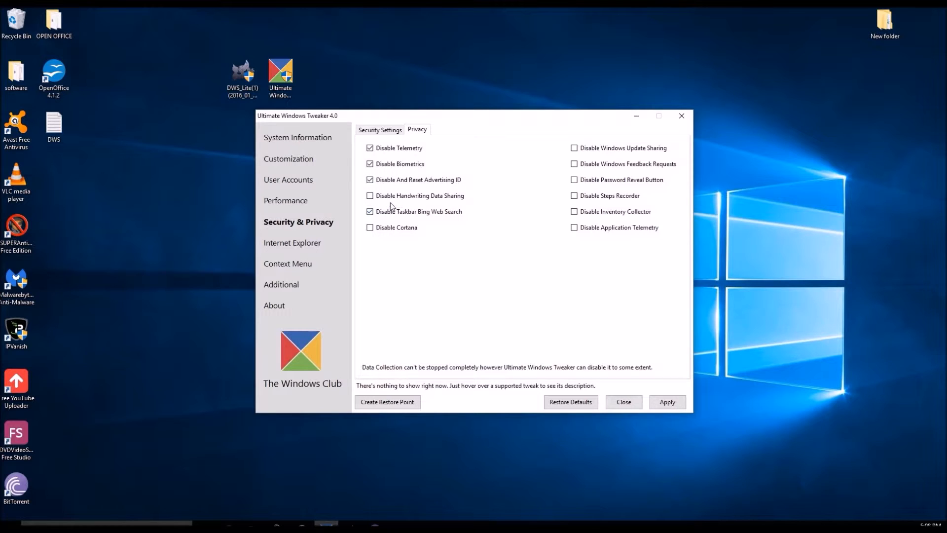
{"action": "left_click", "coordinate": [390, 227]}
{"action": "left_click", "coordinate": [391, 196]}
Disable Application Telemetry, Inventory Collector, Steps Recorder, Password Reveal Button, Windows Feedback Requests and Windows Update Sharing, and apply the privacy tweaks
{"action": "left_click", "coordinate": [612, 228]}
{"action": "left_click", "coordinate": [613, 213]}
{"action": "left_click", "coordinate": [610, 197]}
{"action": "left_click", "coordinate": [610, 180]}
{"action": "left_click", "coordinate": [614, 164]}
{"action": "left_click", "coordinate": [616, 148]}
{"action": "left_click", "coordinate": [673, 408]}
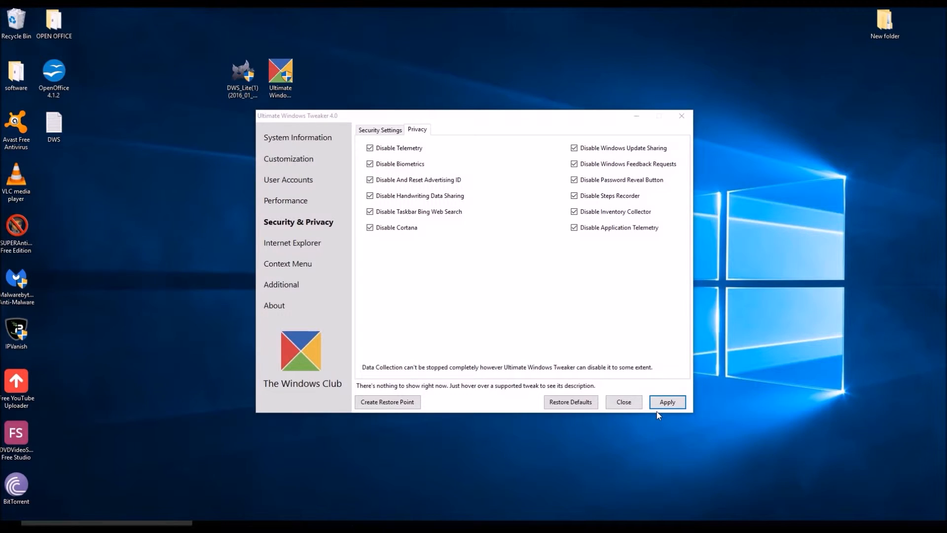
Close Ultimate Windows Tweaker without restarting the computer and launch DWS_Lite from the desktop
{"action": "left_click", "coordinate": [625, 401]}
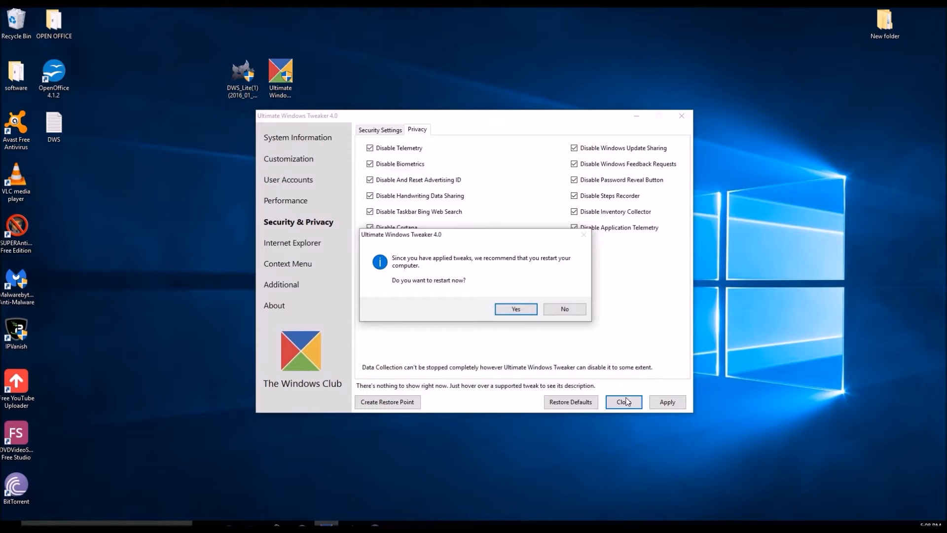
{"action": "left_click", "coordinate": [557, 311]}
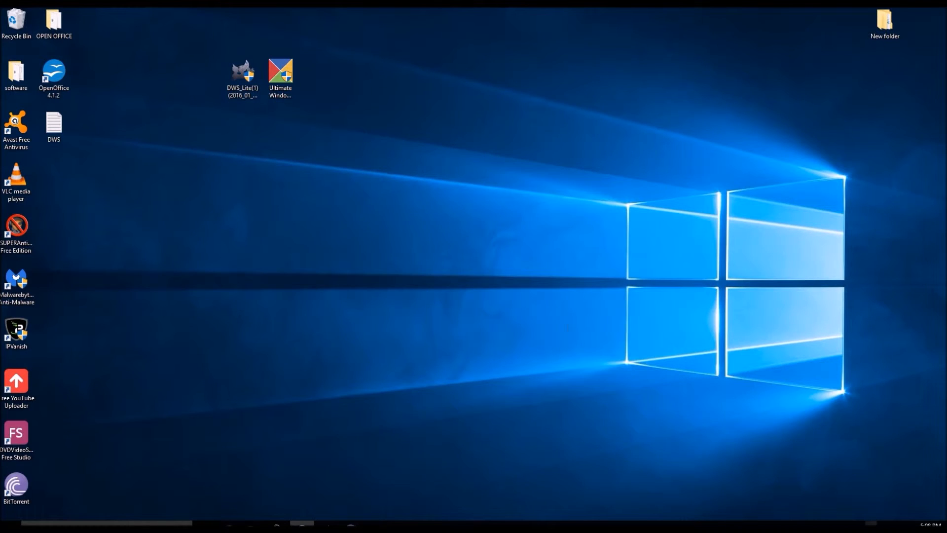
{"action": "left_click", "coordinate": [237, 96]}
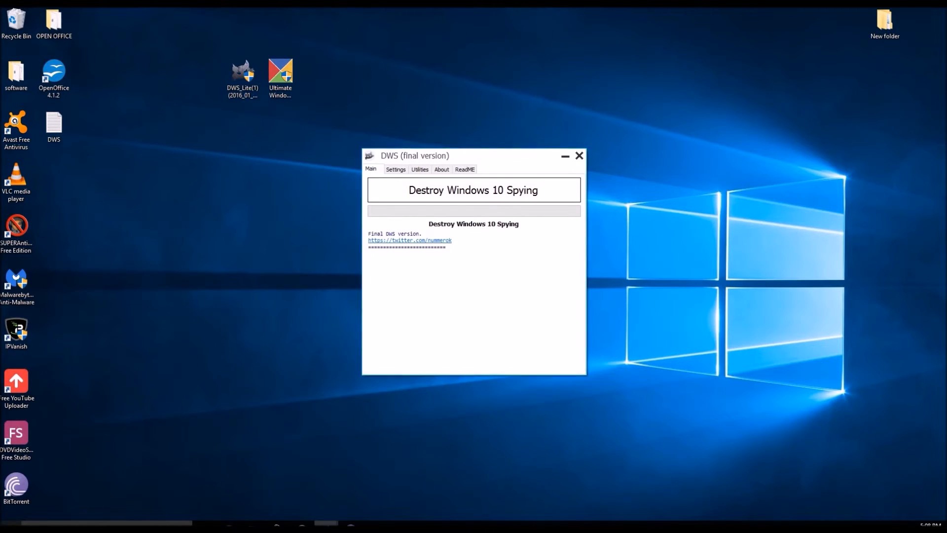
Look at the Start menu's app tiles, moving the DWS window clear of them
{"action": "left_click", "coordinate": [10, 525]}
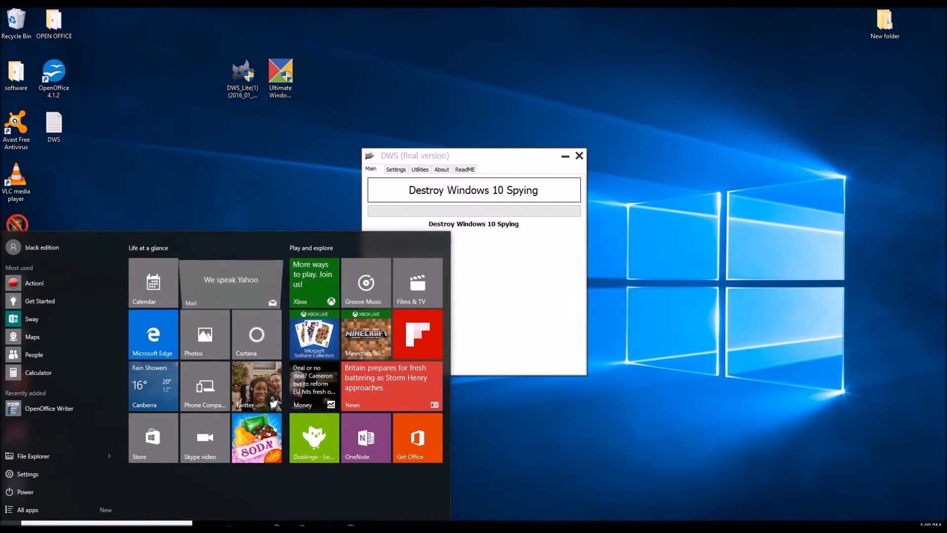
{"action": "left_click", "coordinate": [602, 418]}
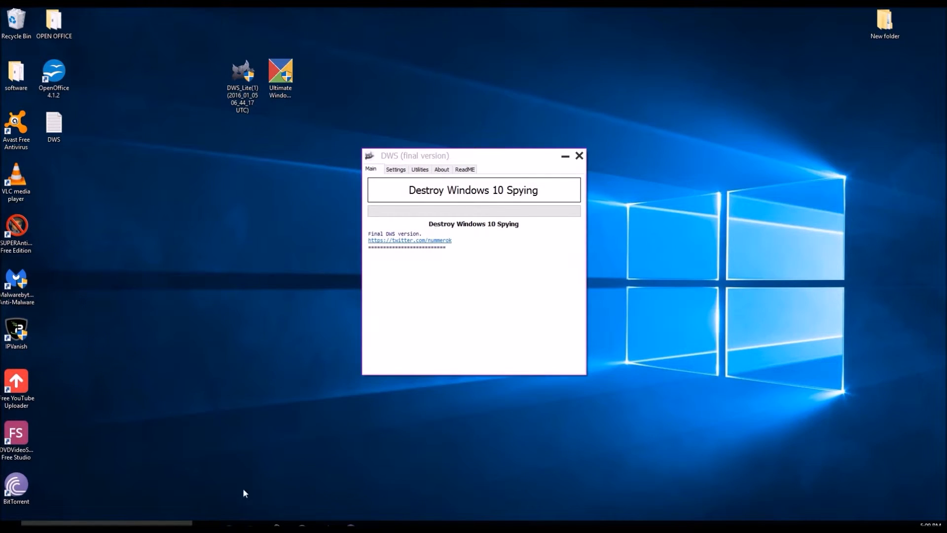
{"action": "mouse_move", "coordinate": [326, 523]}
{"action": "left_click", "coordinate": [356, 493]}
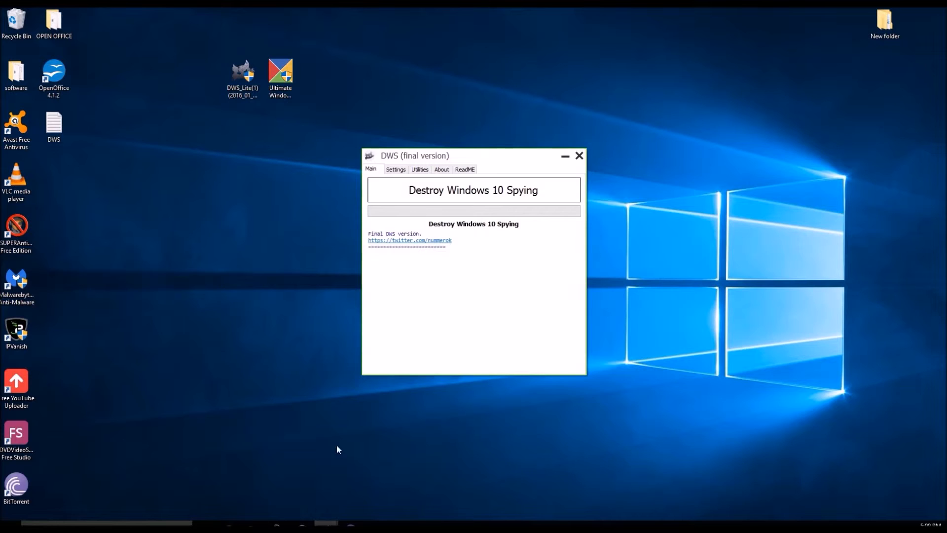
{"action": "left_click_drag", "start_coordinate": [484, 159], "coordinate": [596, 137]}
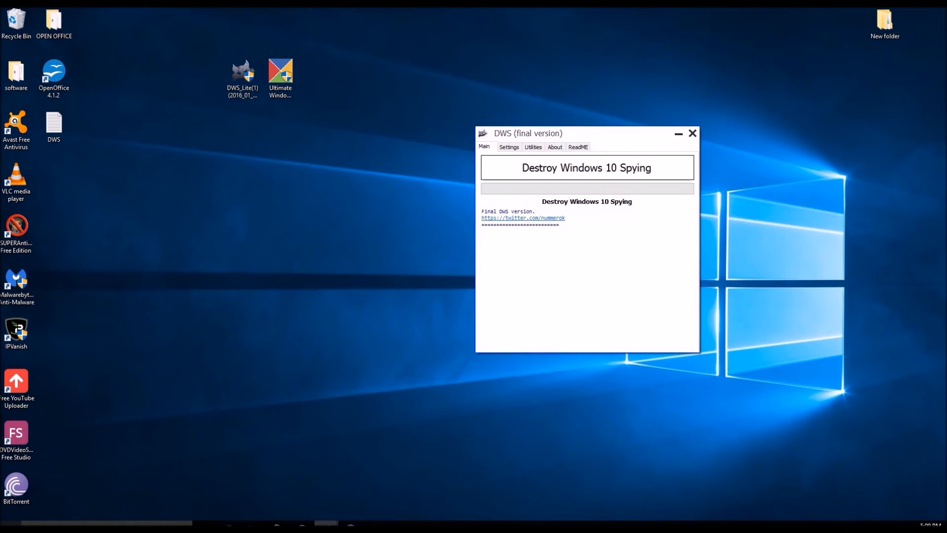
{"action": "left_click", "coordinate": [10, 525]}
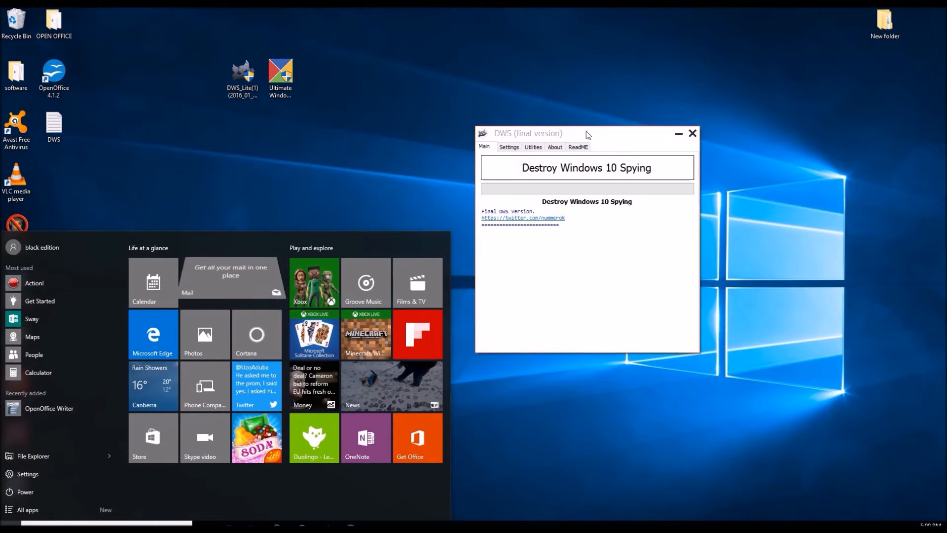
Select all Windows 10 metro apps for deletion in the DWS settings and enable professional mode
{"action": "left_click", "coordinate": [509, 147]}
{"action": "left_click", "coordinate": [518, 218]}
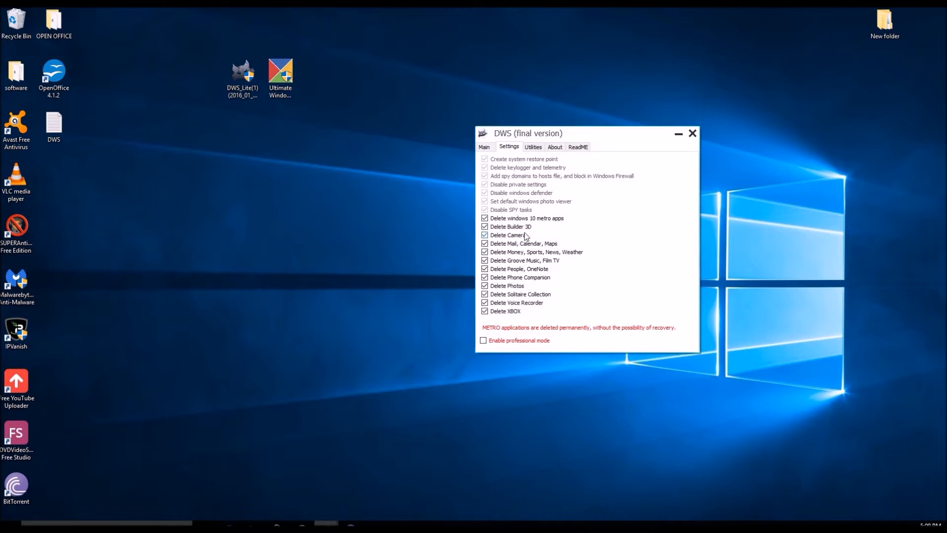
{"action": "left_click", "coordinate": [518, 340]}
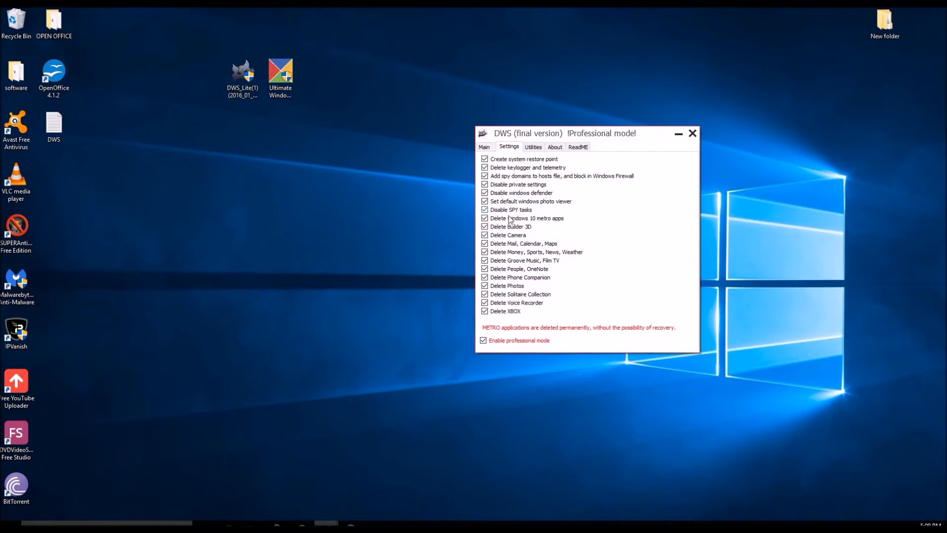
Check the DWS utilities and run Destroy Windows 10 Spying
{"action": "left_click", "coordinate": [483, 147]}
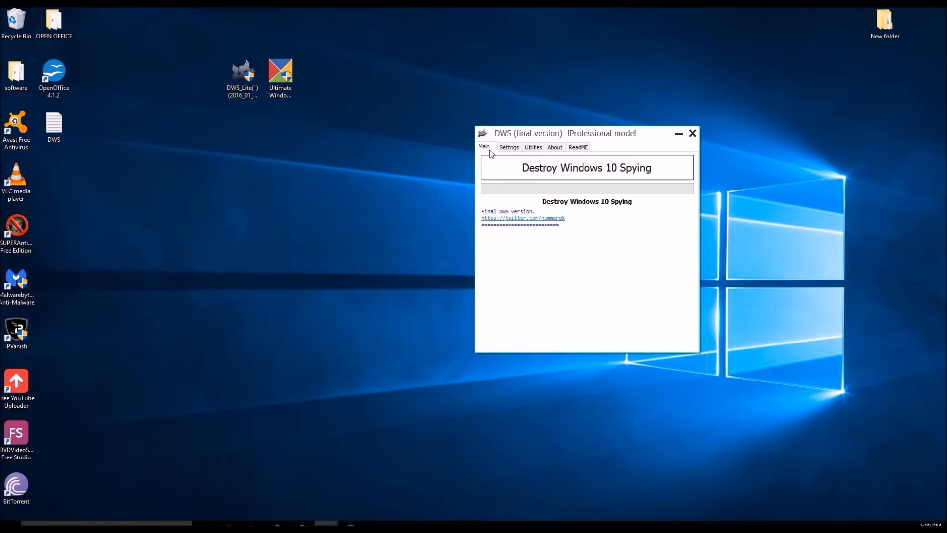
{"action": "left_click", "coordinate": [534, 147]}
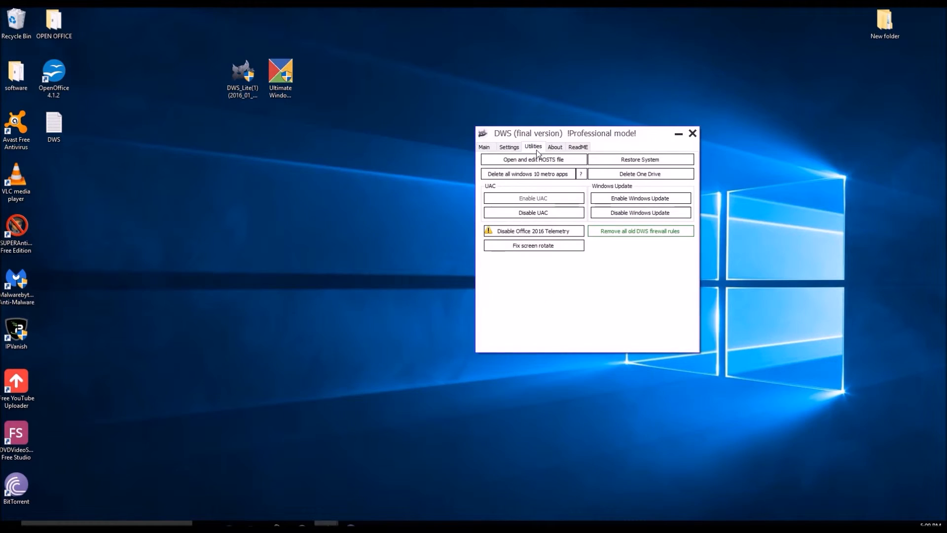
{"action": "left_click", "coordinate": [483, 147]}
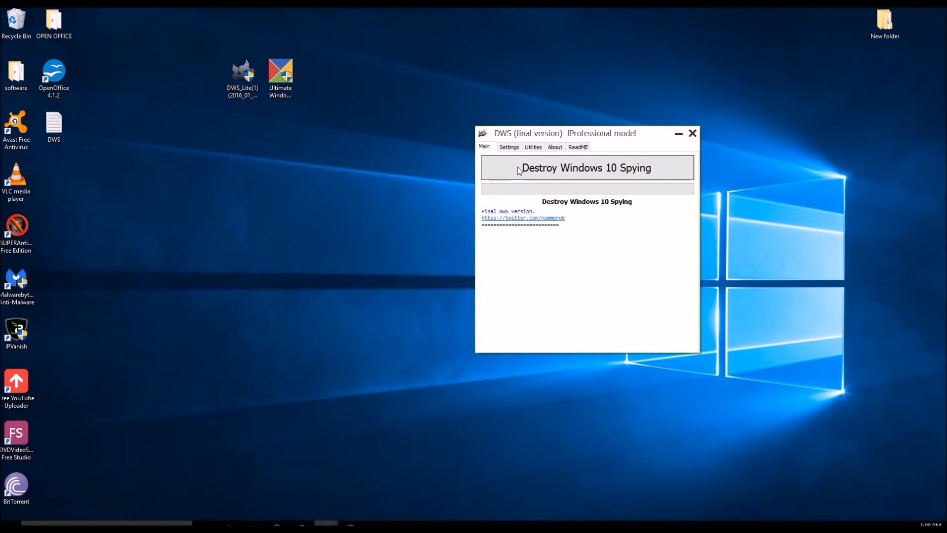
{"action": "left_click", "coordinate": [517, 167]}
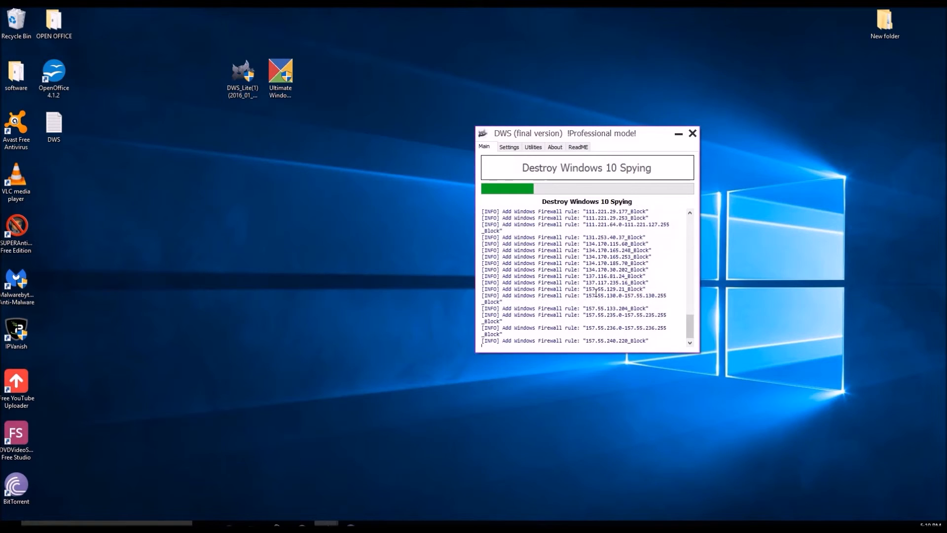
{"action": "left_click", "coordinate": [646, 288]}
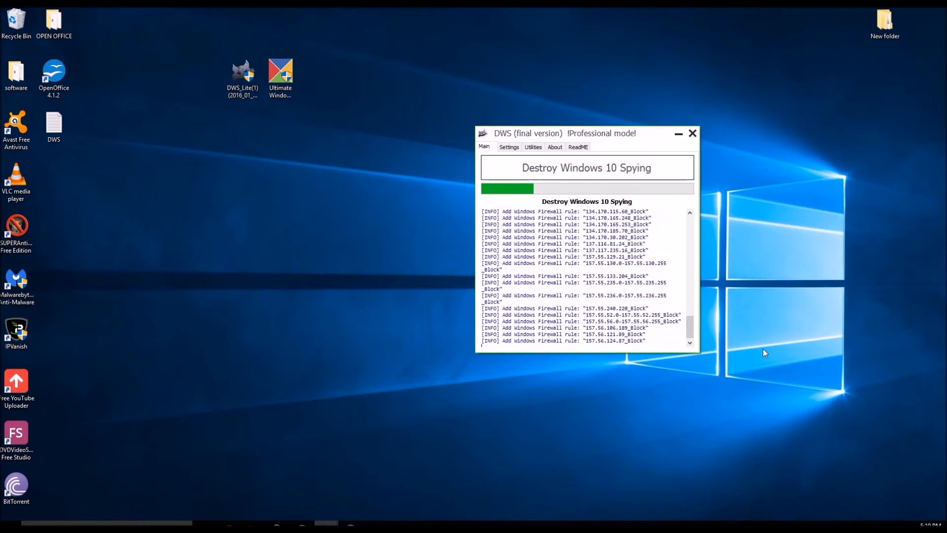